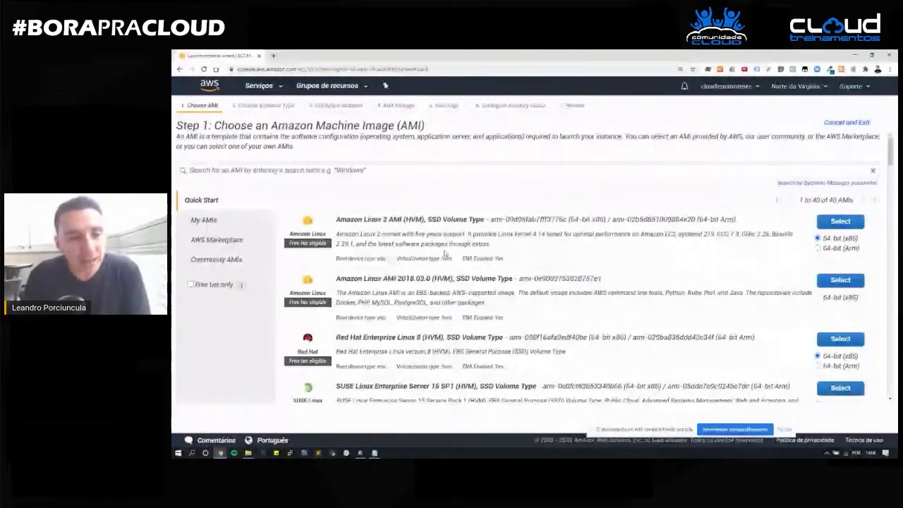
Filter the AMI list to free-tier eligible images only.
scroll(444, 252, down, 1)
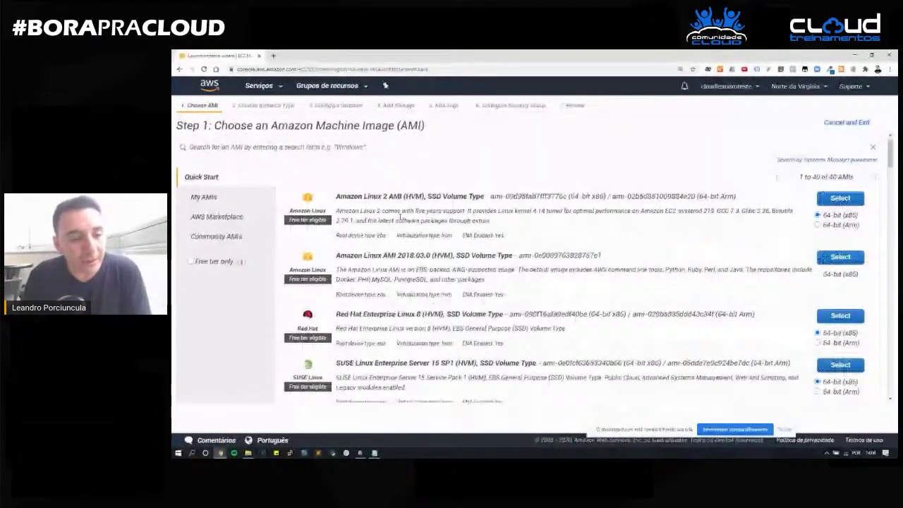
scroll(400, 217, up, 1)
click(191, 285)
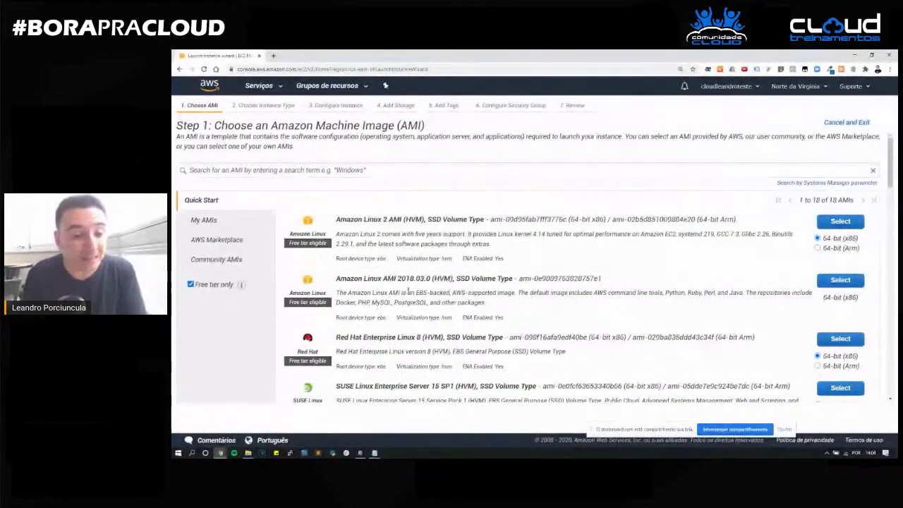
Find the Microsoft Windows Server 2016 Base with Containers image in the list and mark its name.
scroll(400, 303, down, 5)
scroll(400, 304, down, 10)
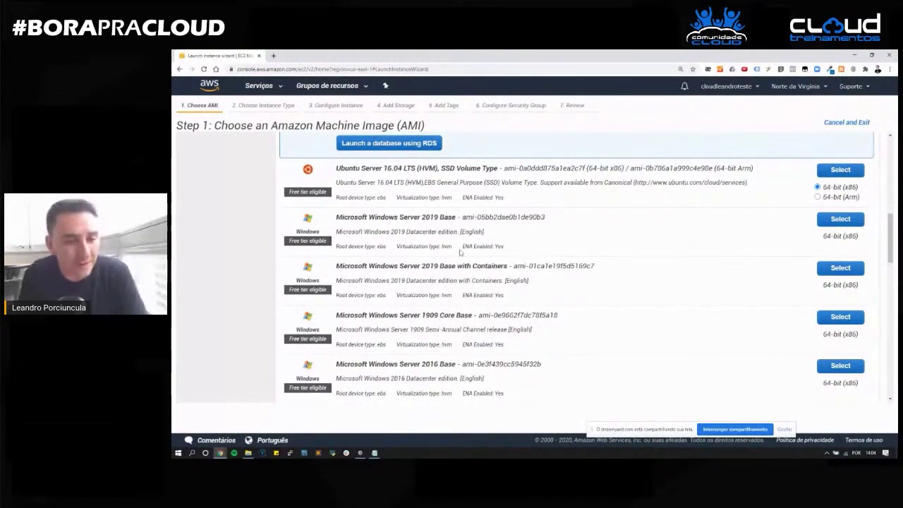
scroll(456, 240, down, 2)
scroll(421, 300, down, 1)
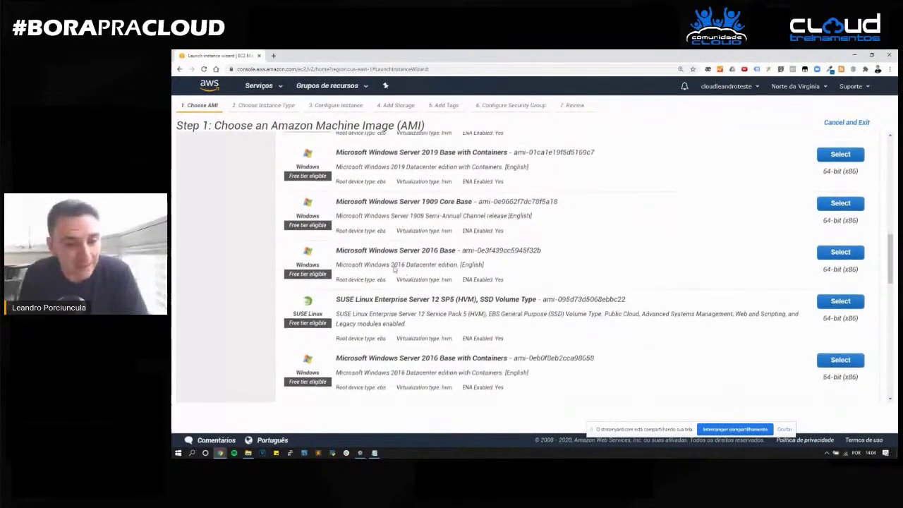
scroll(437, 250, down, 5)
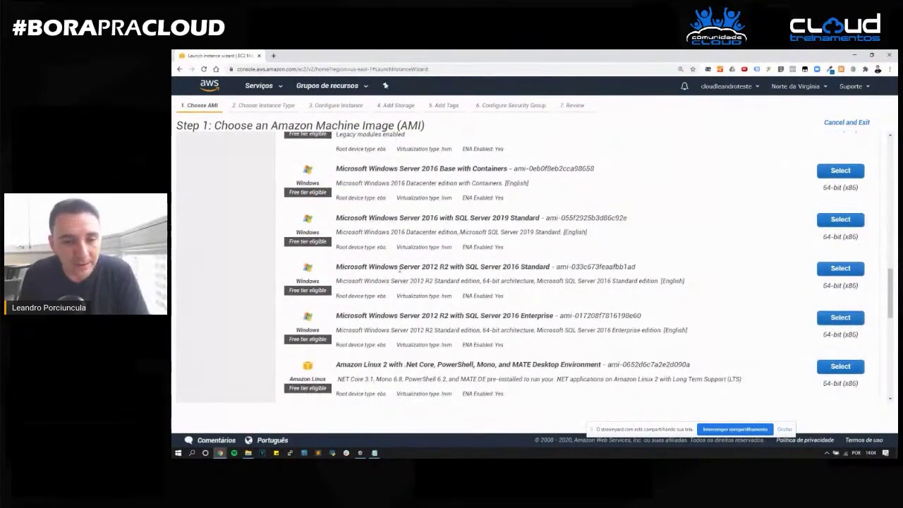
scroll(389, 280, down, 3)
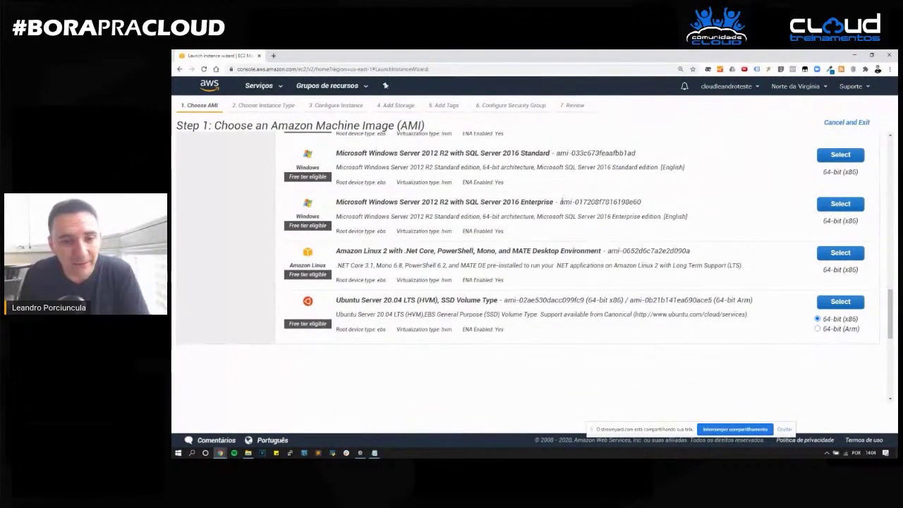
scroll(422, 263, down, 1)
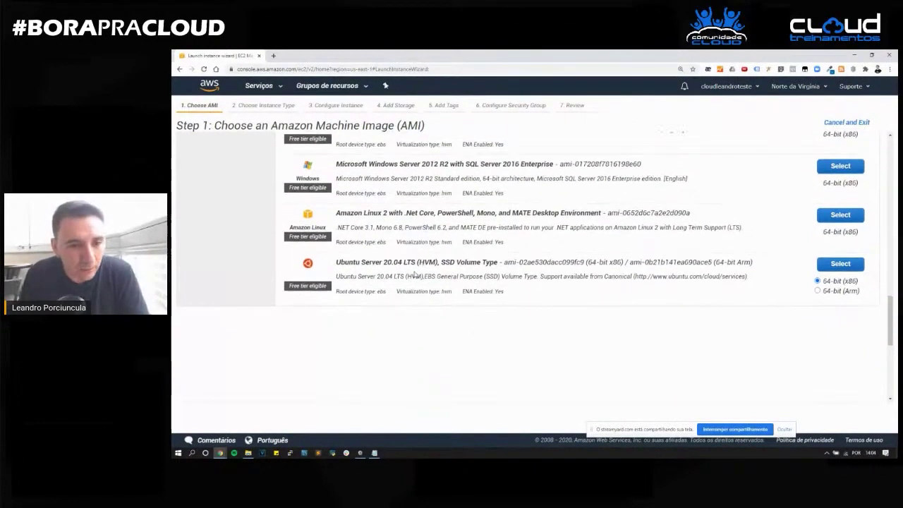
scroll(414, 275, up, 5)
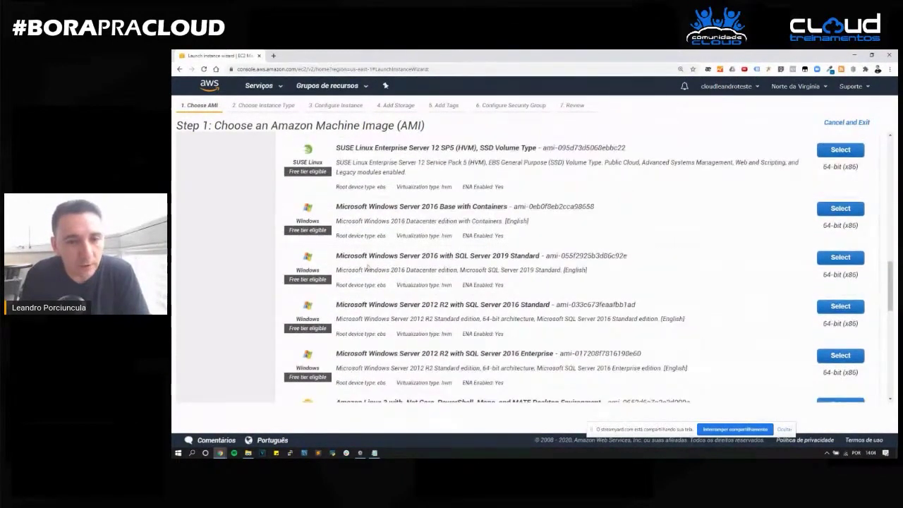
scroll(355, 240, up, 1)
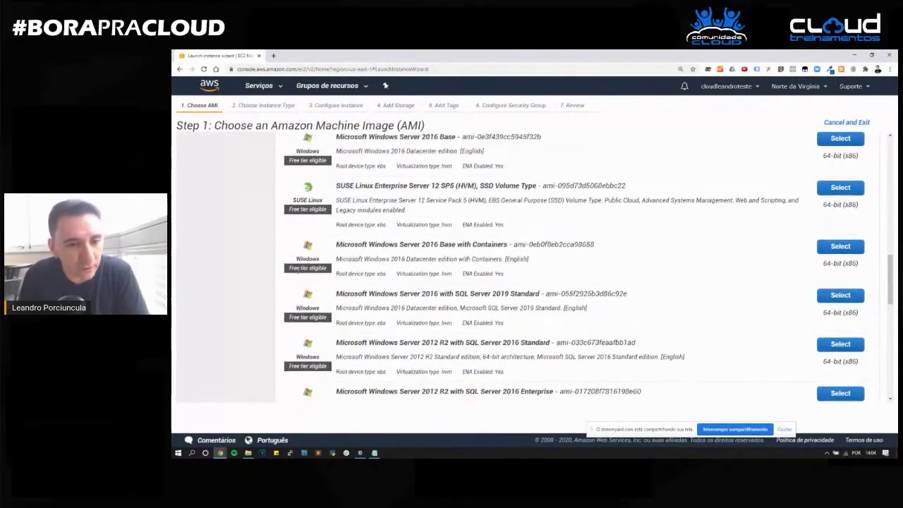
drag(336, 244, 508, 247)
scroll(438, 266, down, 2)
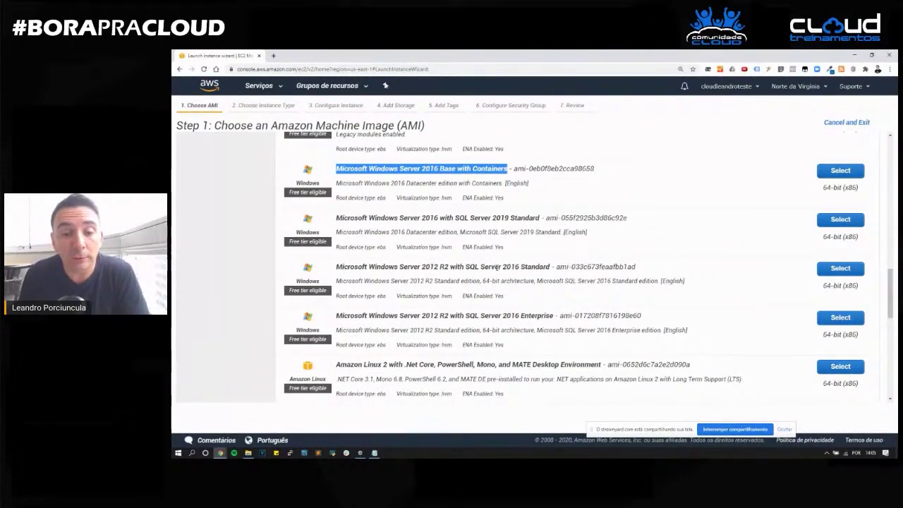
scroll(338, 279, up, 2)
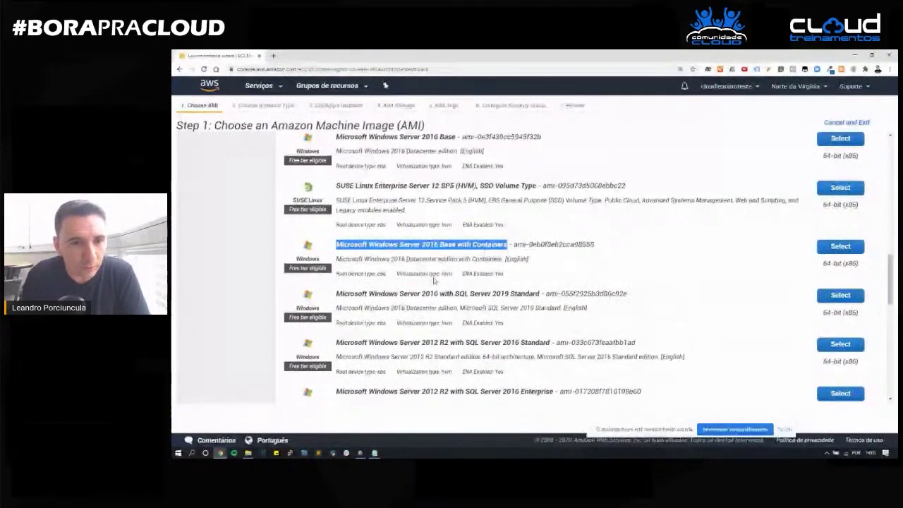
scroll(433, 280, up, 2)
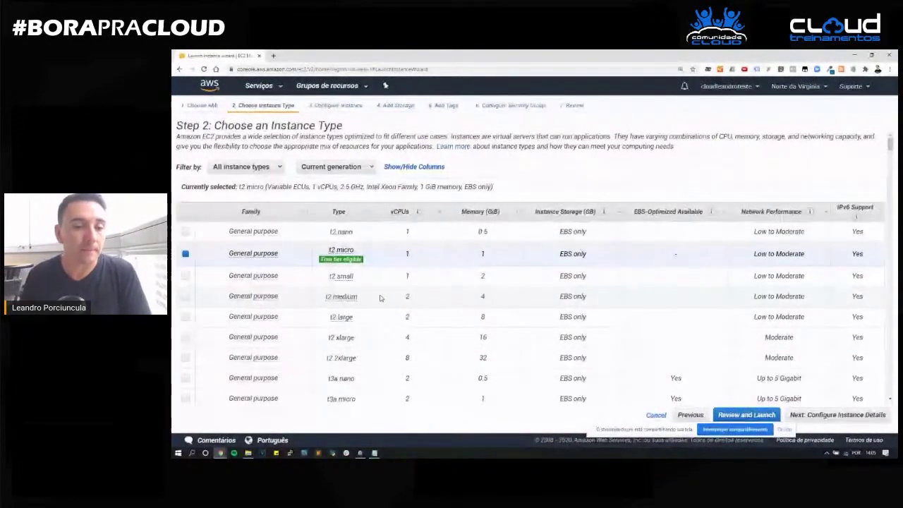
Keep the free-tier t2.micro type, noting its vCPU and memory, and proceed to instance details.
mouse_move(321, 260)
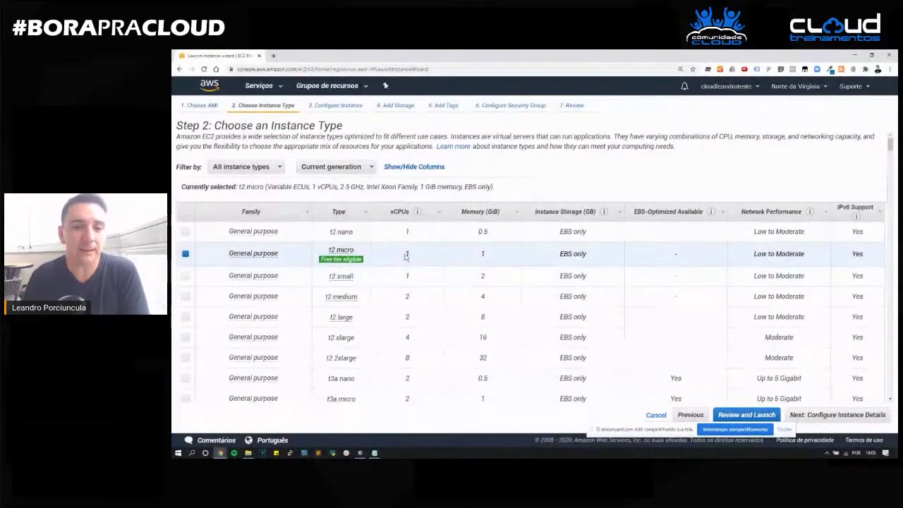
drag(405, 253, 414, 258)
drag(479, 254, 492, 252)
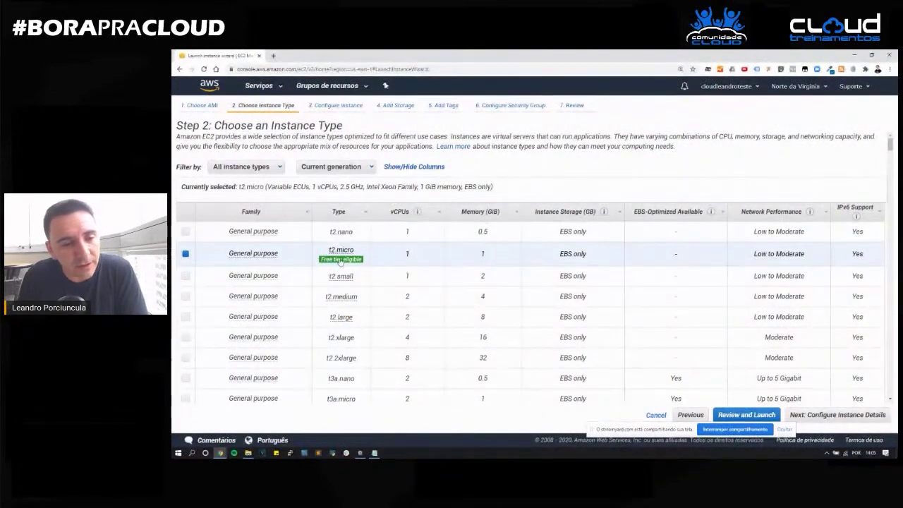
mouse_move(341, 261)
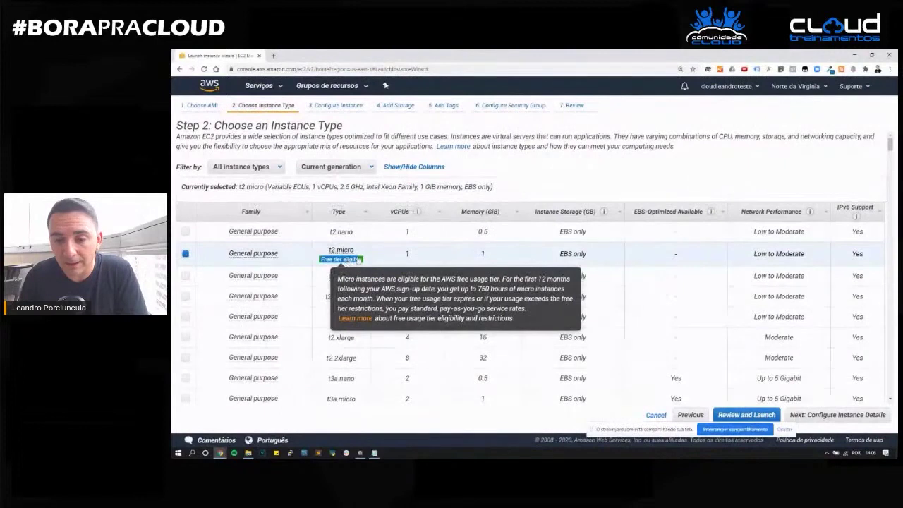
click(838, 417)
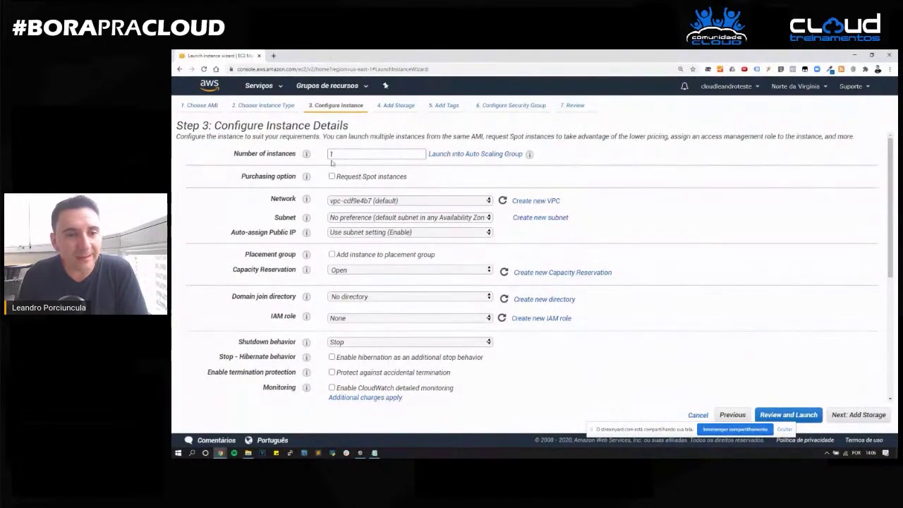
Leave 1 instance and the Auto-assign Public IP setting unchanged, then proceed to storage.
click(336, 153)
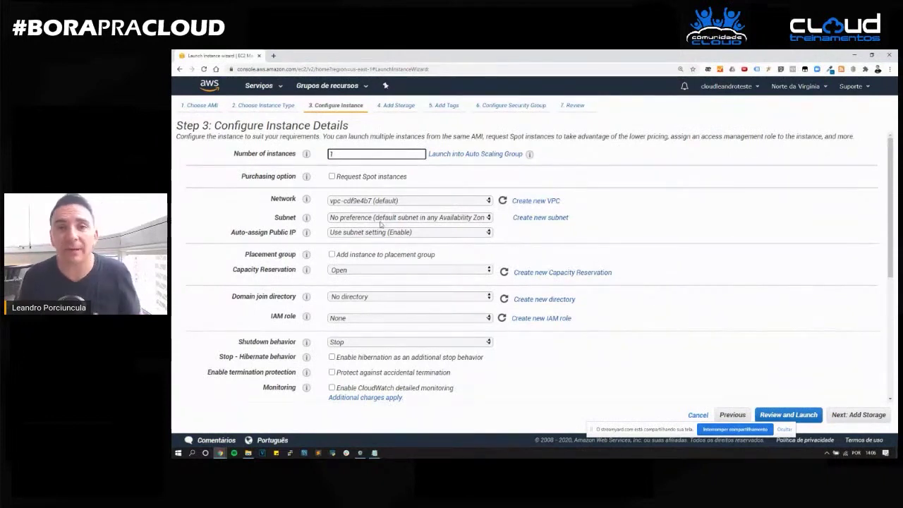
click(423, 235)
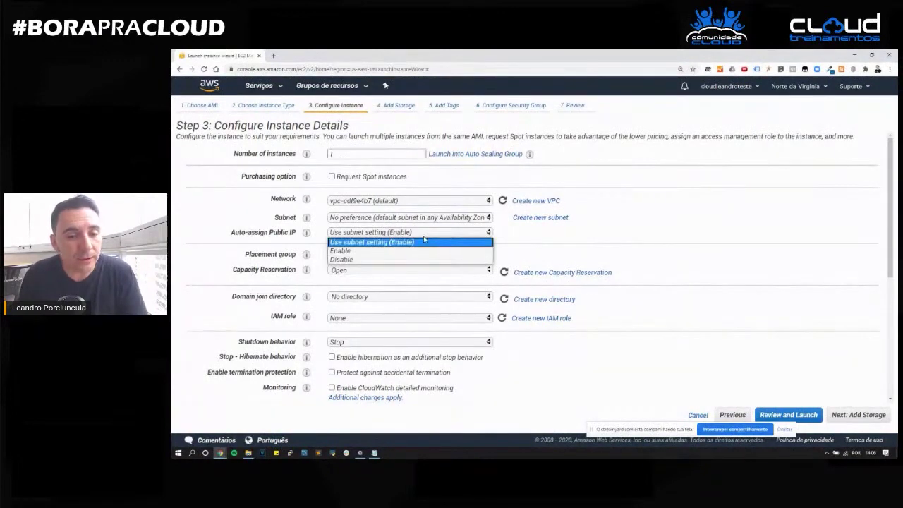
click(391, 244)
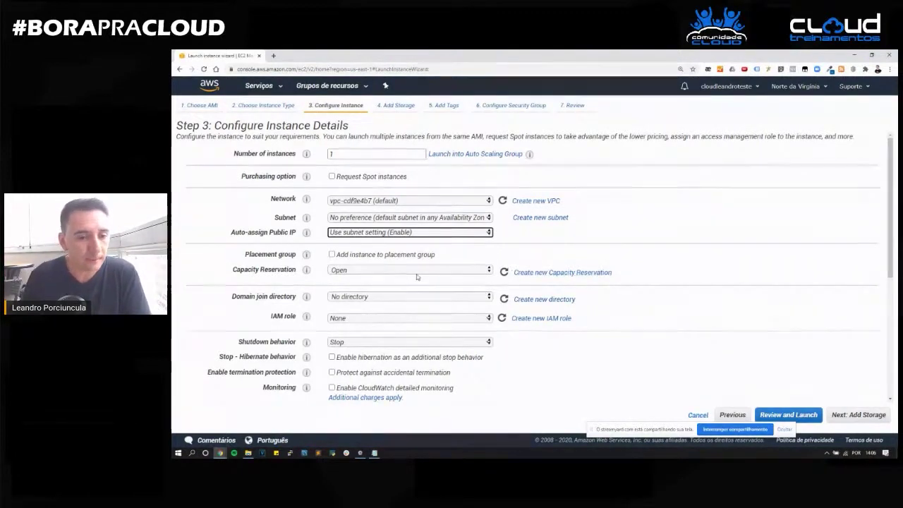
scroll(418, 275, down, 2)
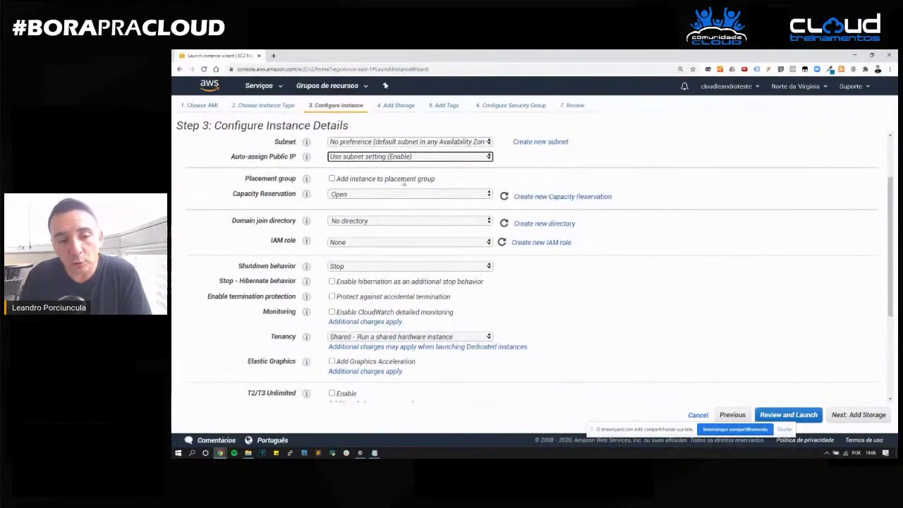
scroll(408, 190, down, 3)
scroll(409, 207, down, 1)
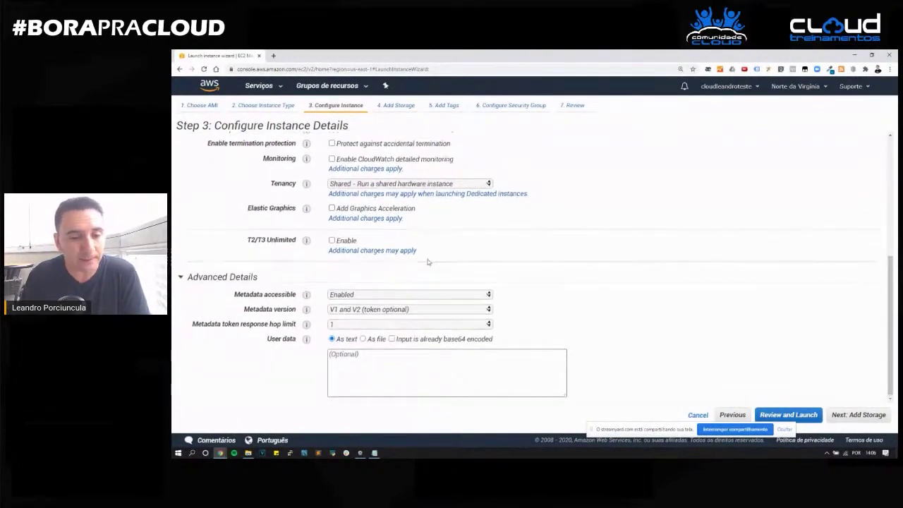
click(851, 418)
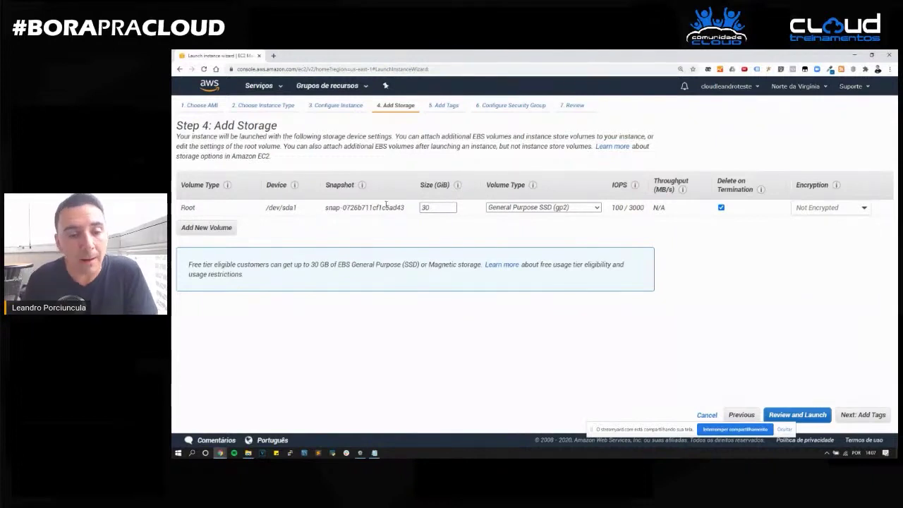
Keep the root volume size at 30 GiB and proceed to the tags step.
double_click(427, 209)
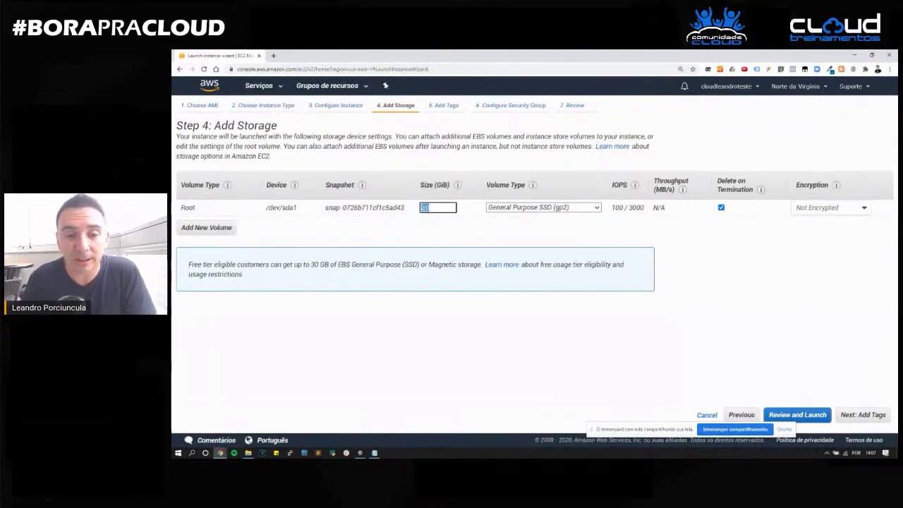
click(437, 211)
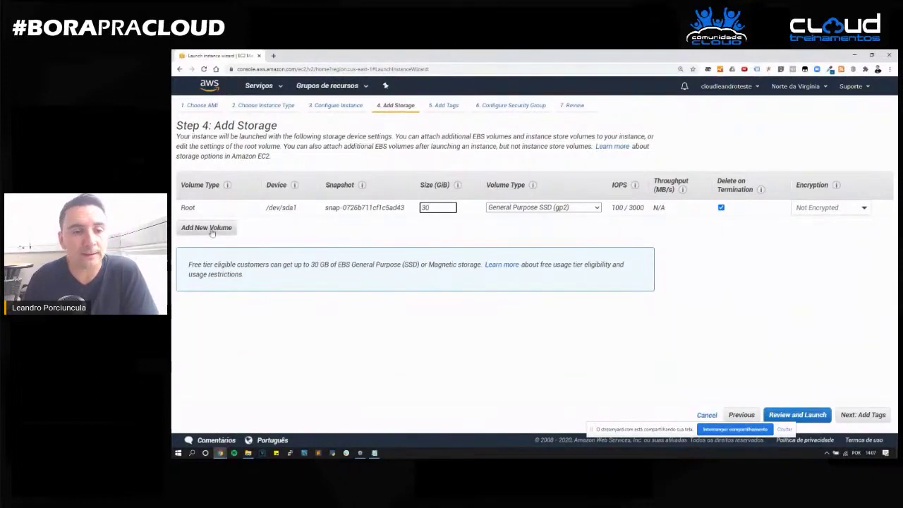
double_click(450, 208)
click(464, 213)
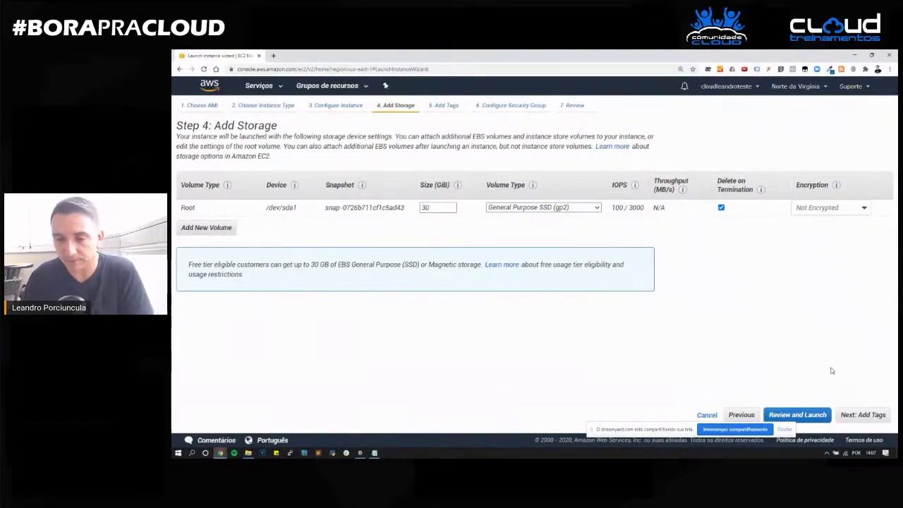
click(861, 416)
Add a tag with key Name and value Windows, then proceed to the security group step.
click(194, 254)
text(N)
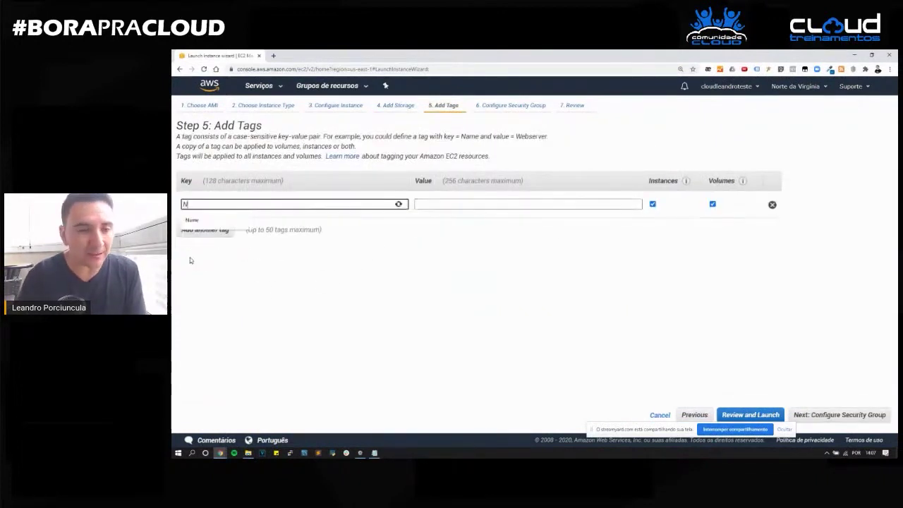
text(ame)
key(Tab)
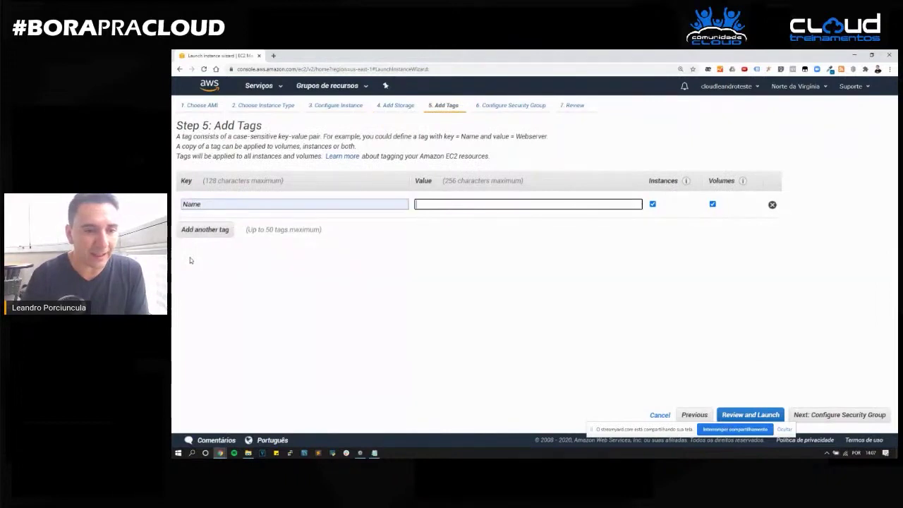
text(Windows)
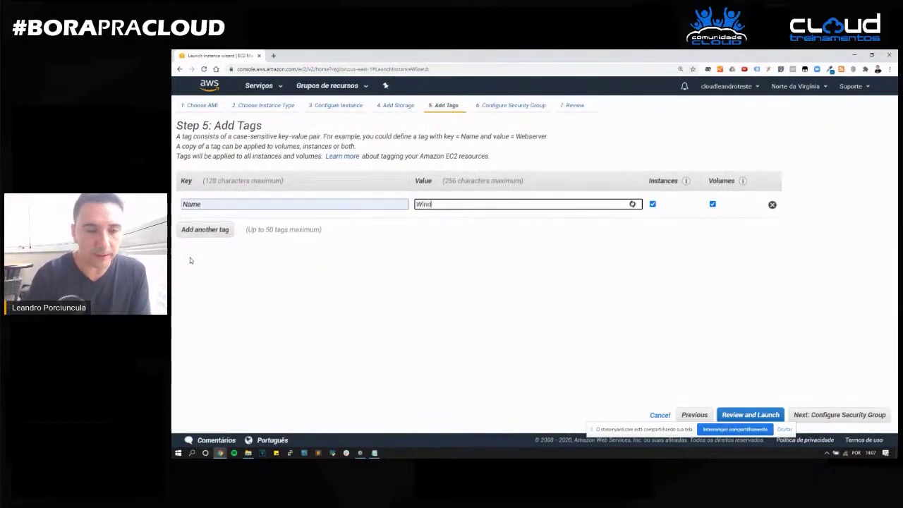
key(Tab)
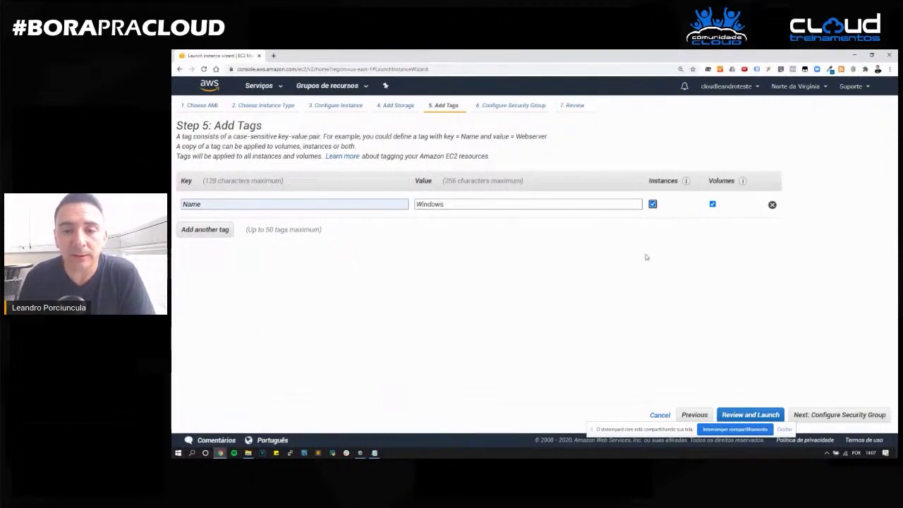
click(838, 416)
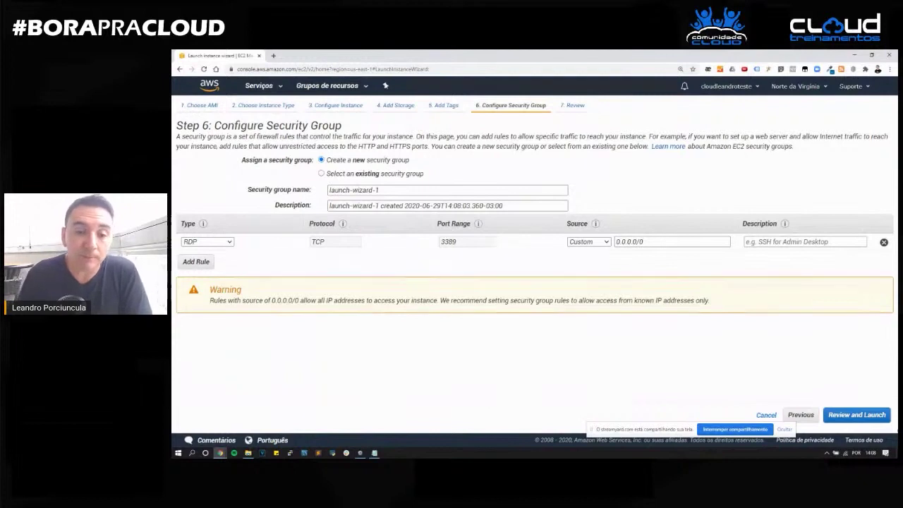
Point out the RDP rule's port 3389.
drag(463, 242, 431, 245)
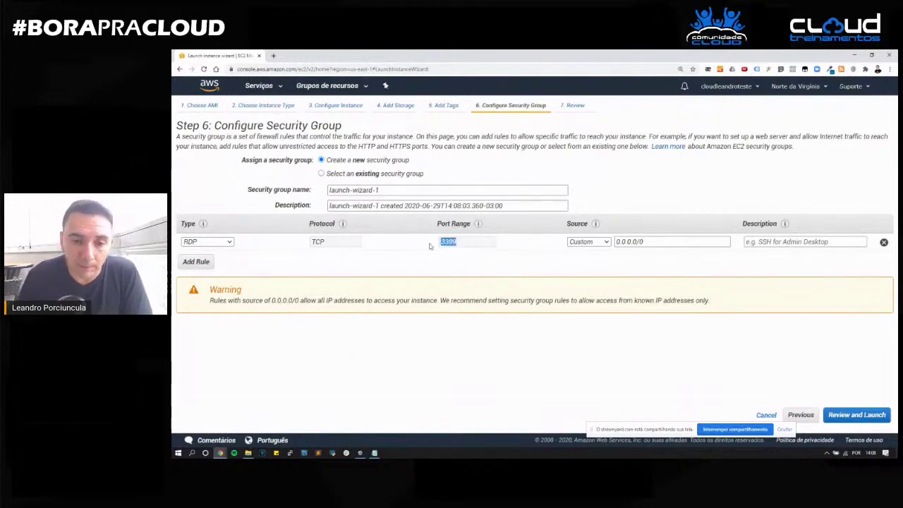
click(462, 243)
drag(461, 243, 442, 245)
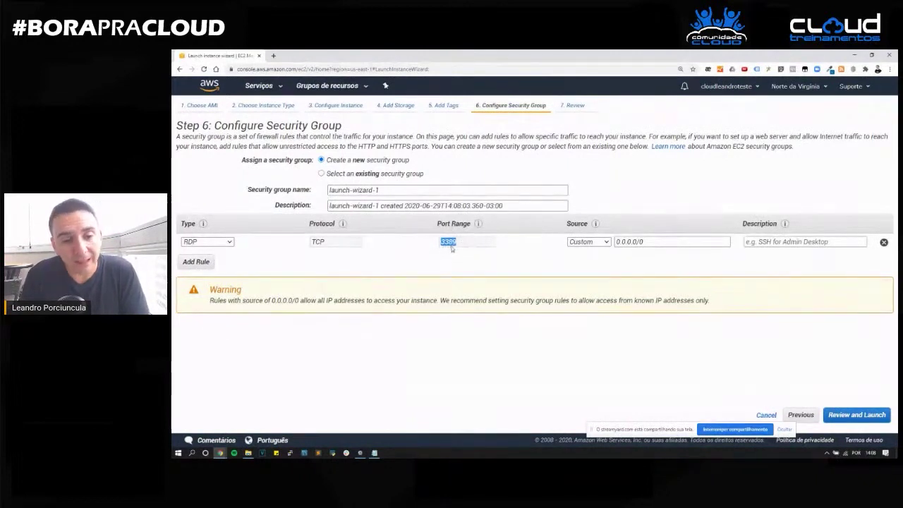
click(322, 174)
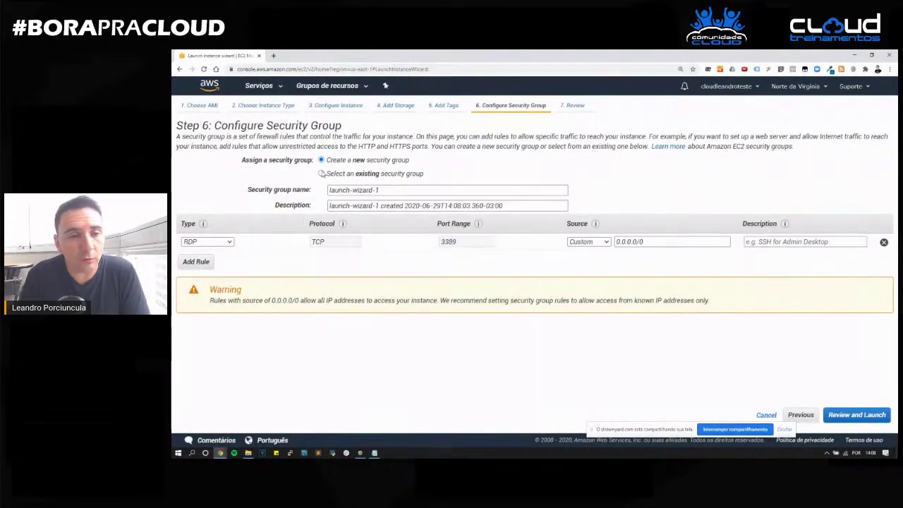
Name the security group SG_windows with description 'security group para servidor windows'.
key(Tab)
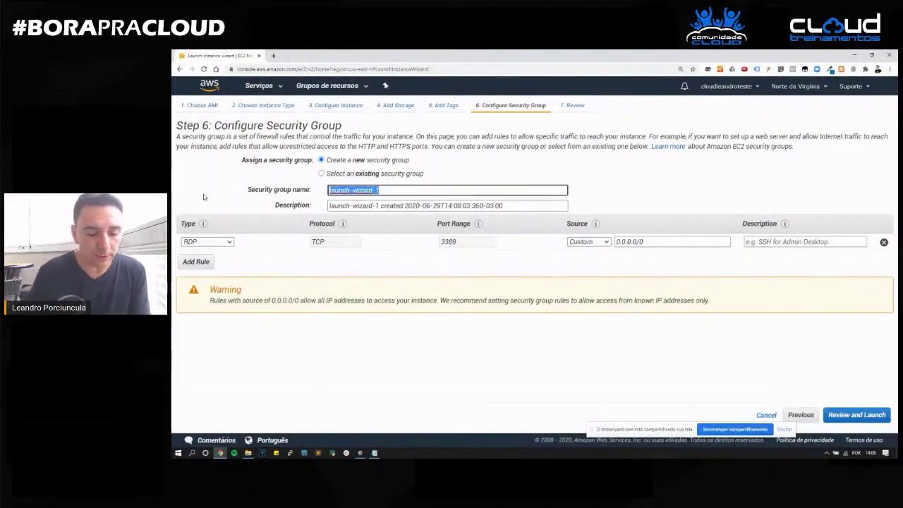
text(SG_windows)
key(Tab)
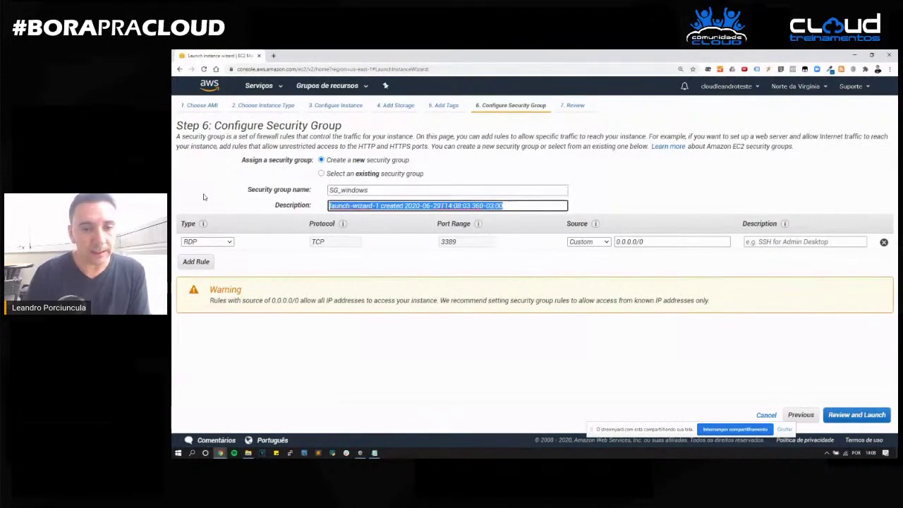
text(se)
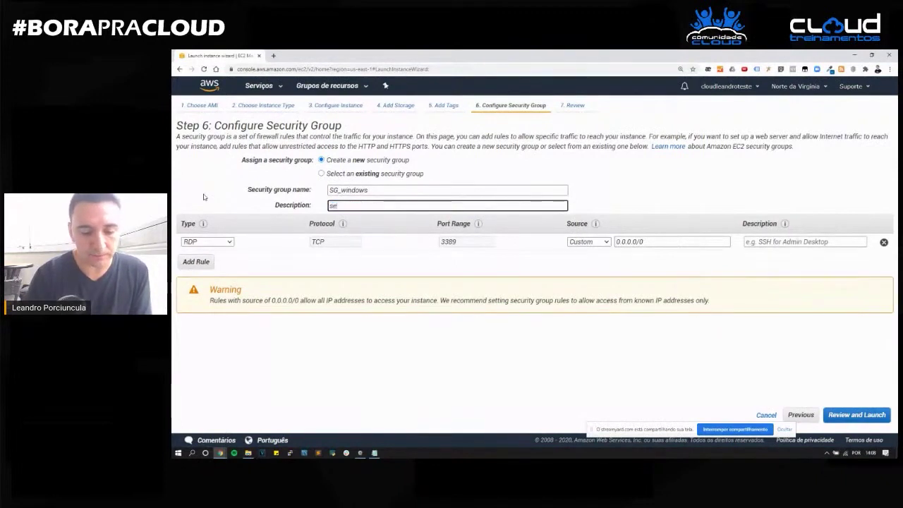
text(curity group para servidor windows)
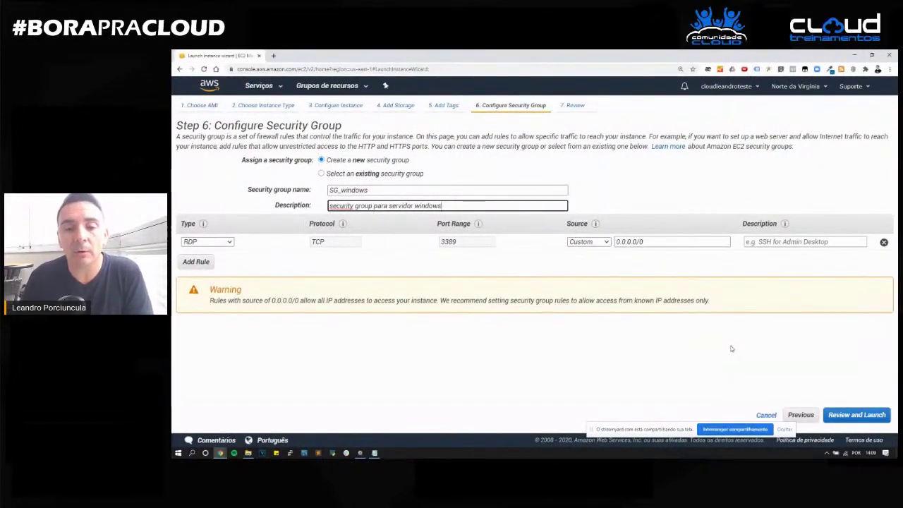
Keep the RDP source as Custom 0.0.0.0/0 and go to the launch review.
click(607, 242)
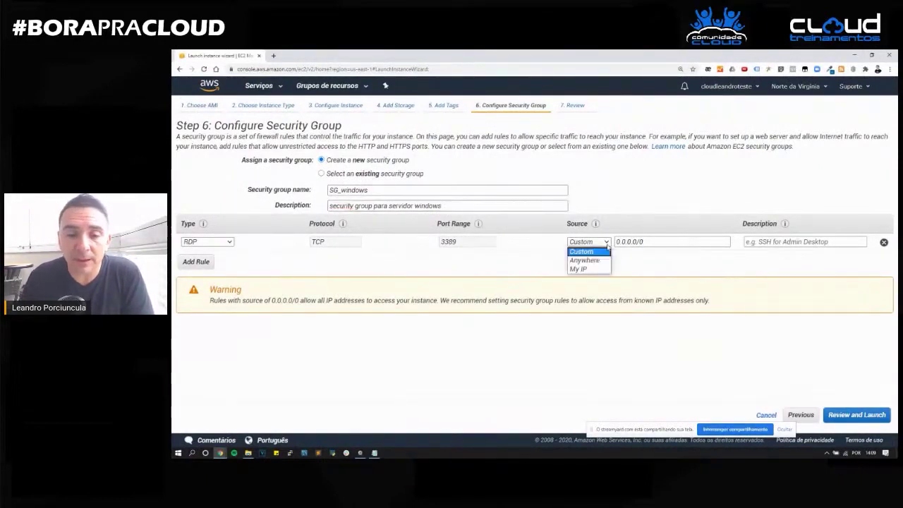
click(628, 242)
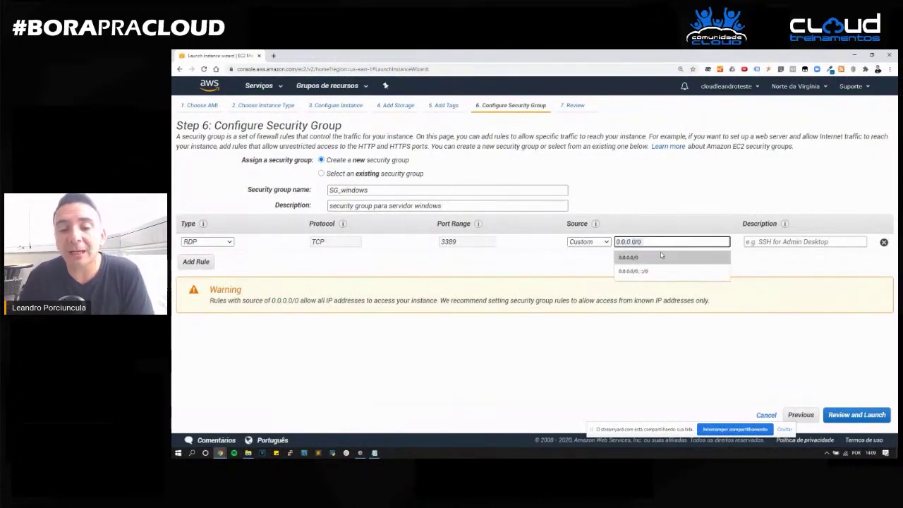
click(633, 257)
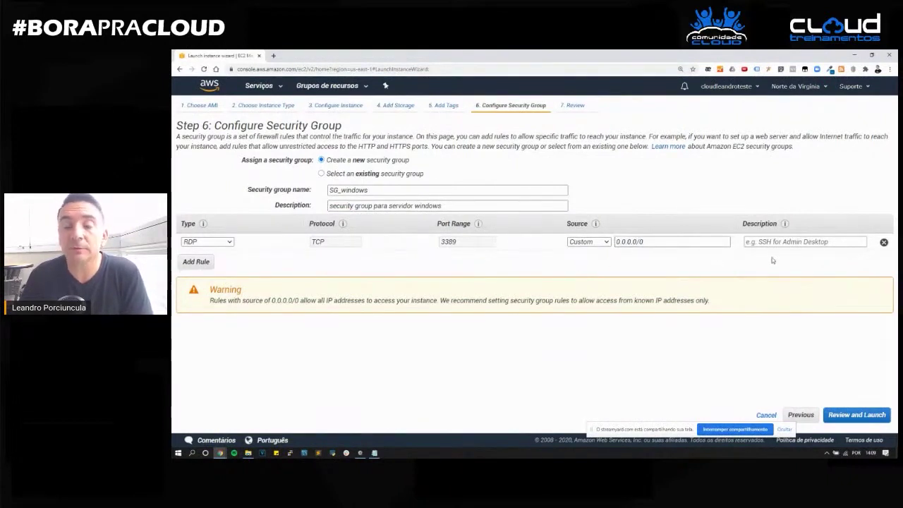
click(622, 242)
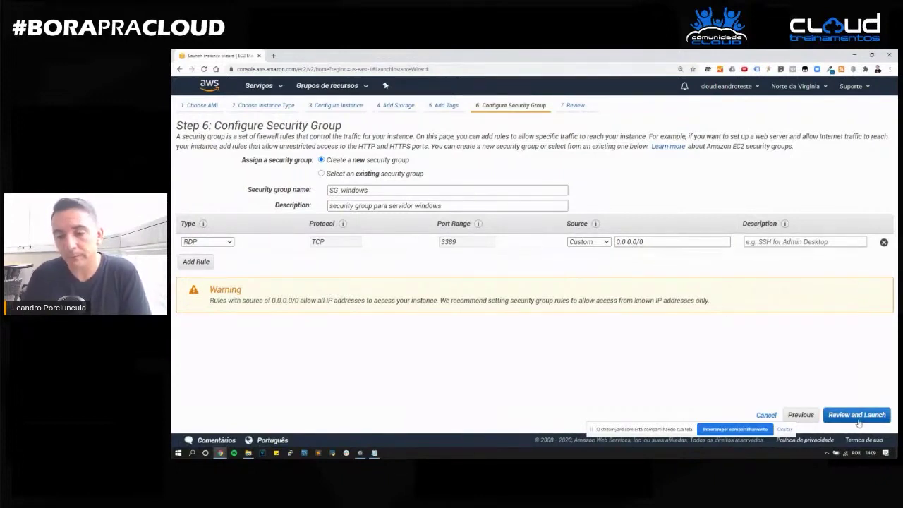
click(858, 420)
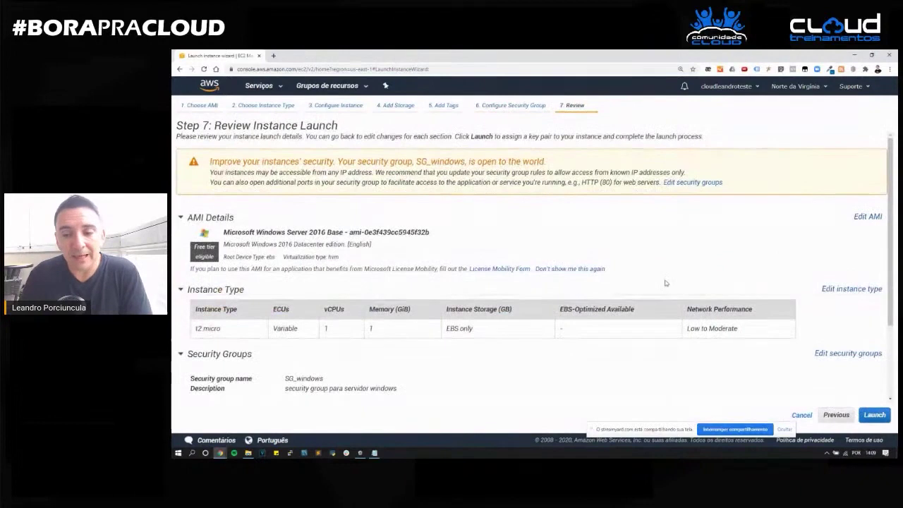
Look over the launch summary, then start the launch to get the key pair prompt.
scroll(665, 283, down, 3)
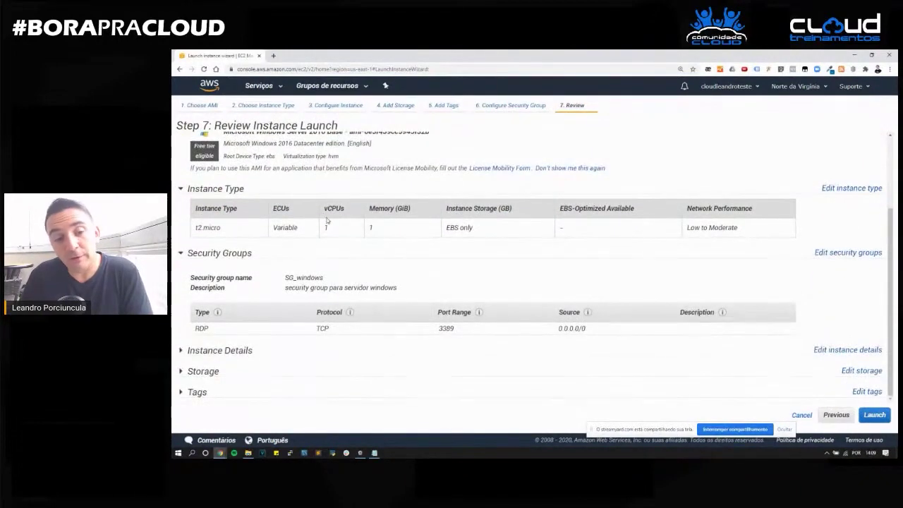
scroll(371, 292, up, 3)
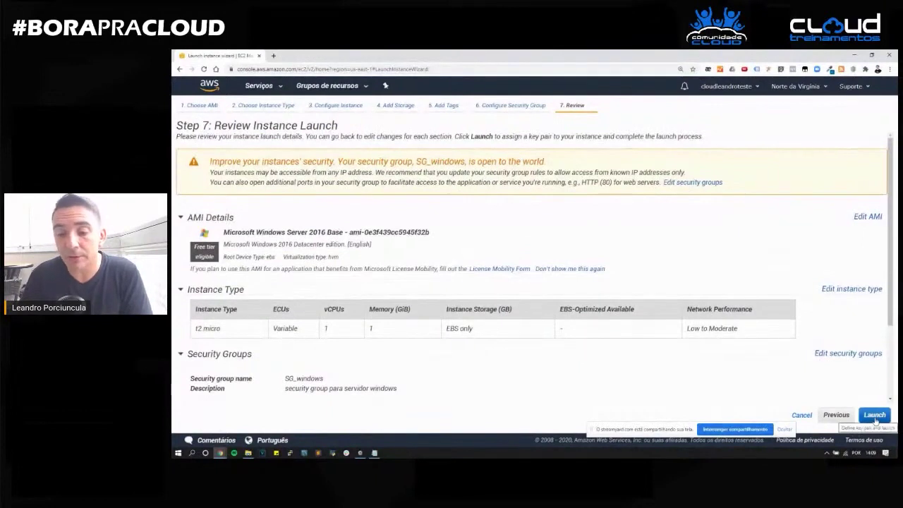
click(872, 419)
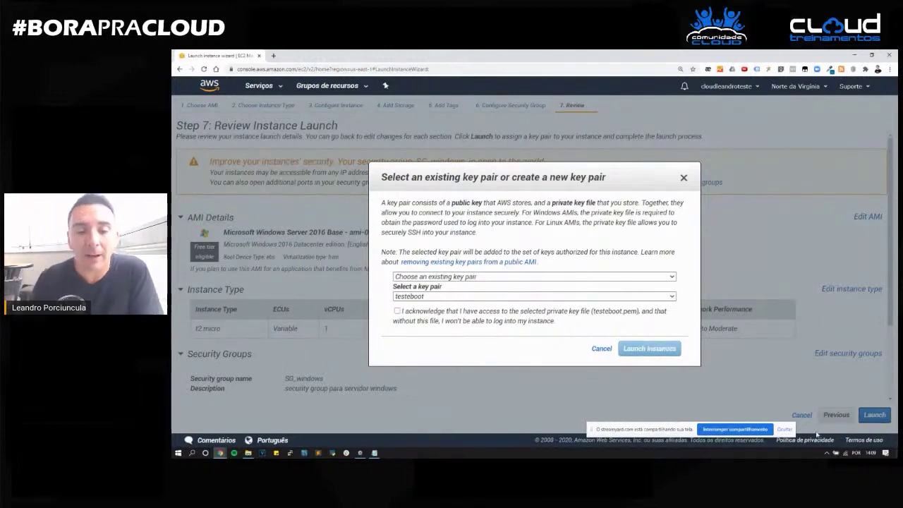
Create a new key pair named windows_2016 and download its key file.
click(663, 276)
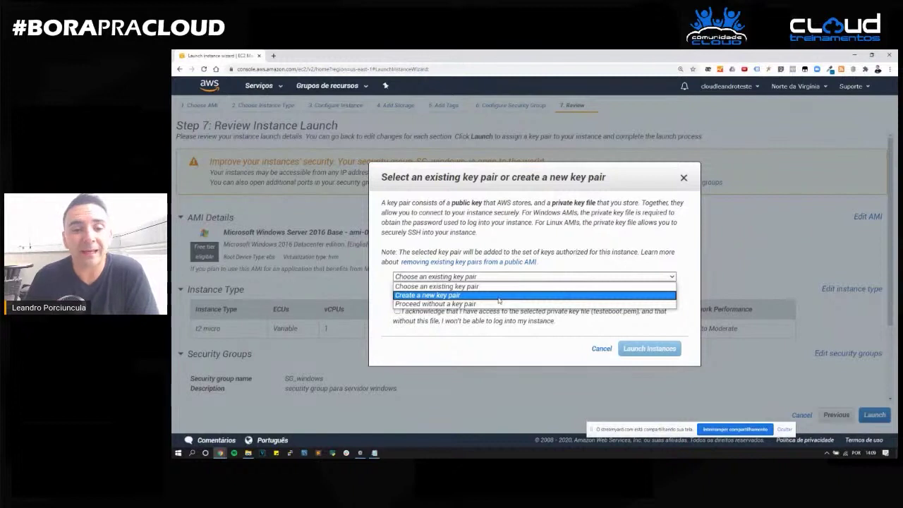
click(440, 295)
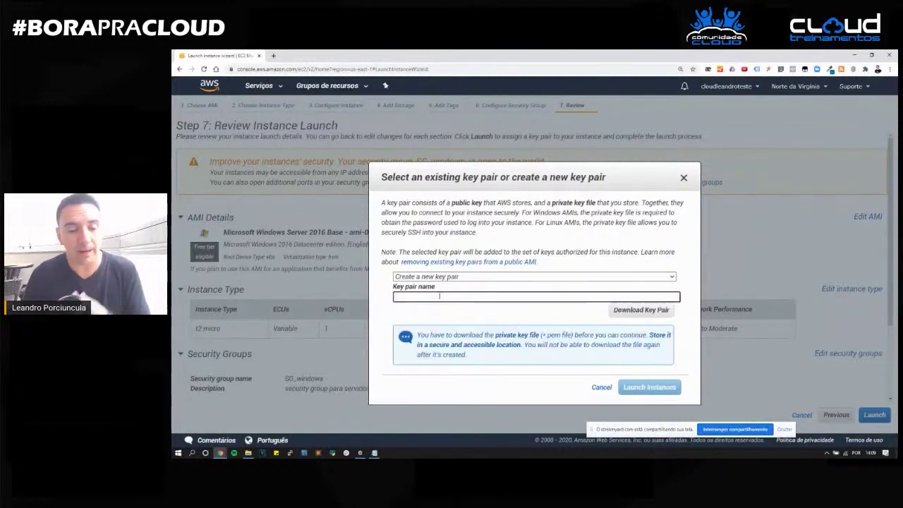
text(windows)
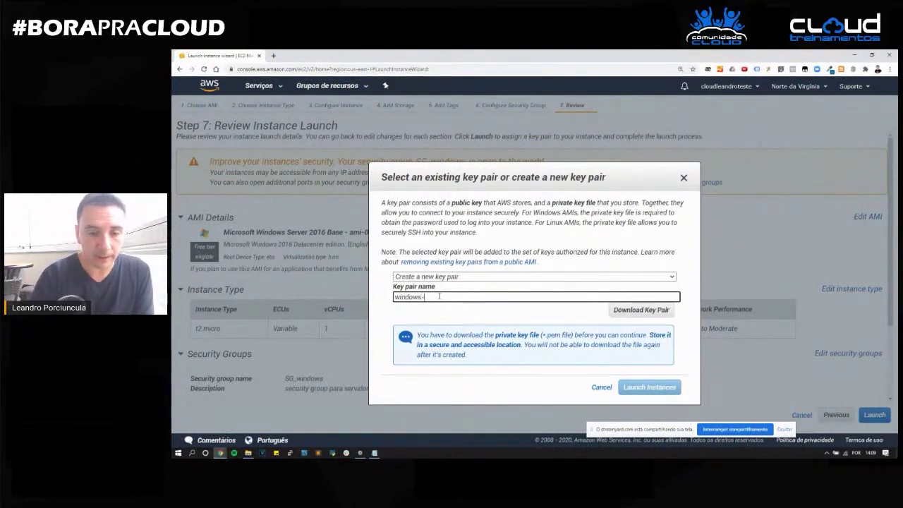
text(_2016)
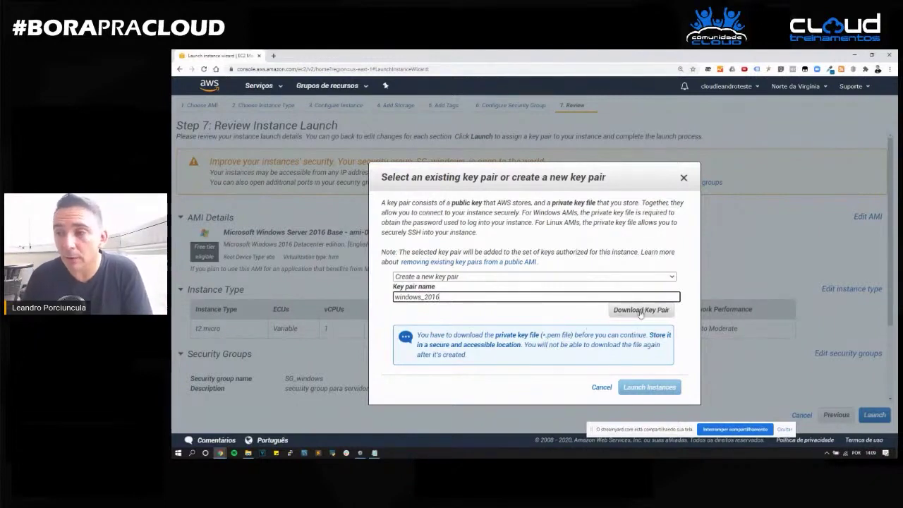
click(642, 313)
View the downloaded private key file, then launch the instance.
click(223, 441)
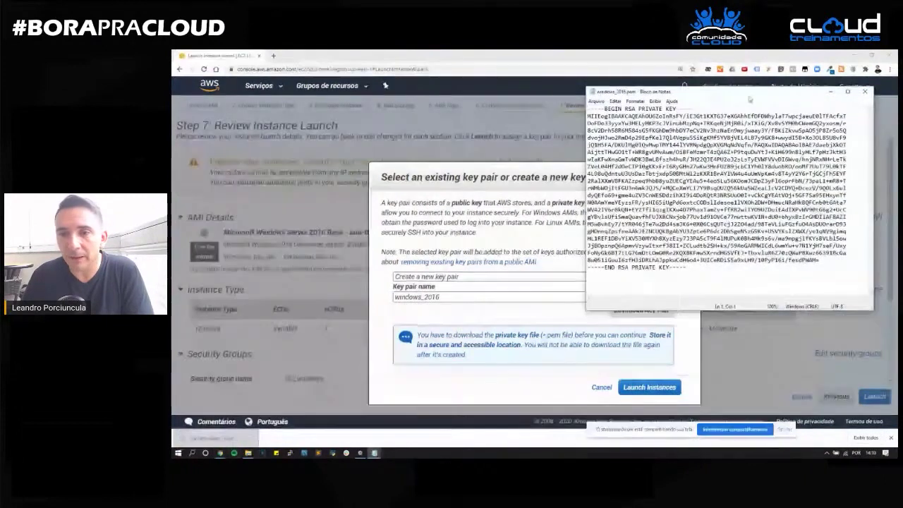
drag(766, 97, 902, 211)
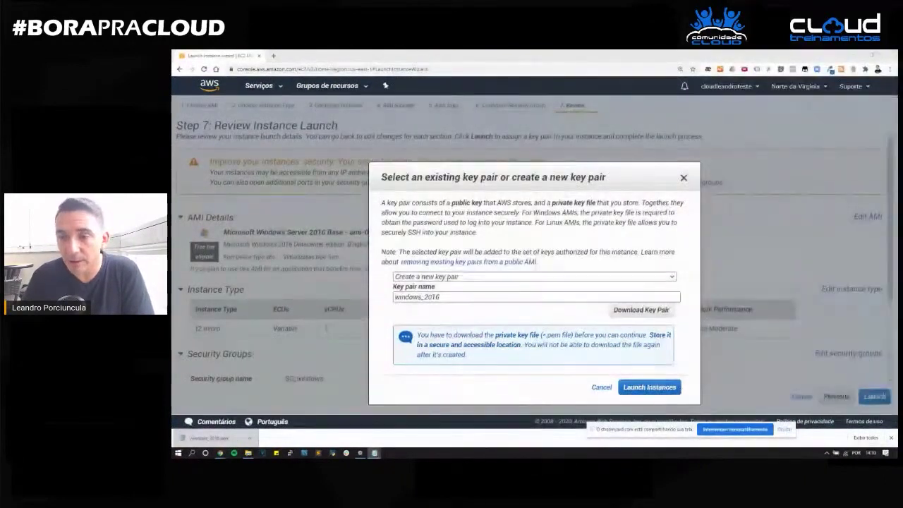
click(612, 187)
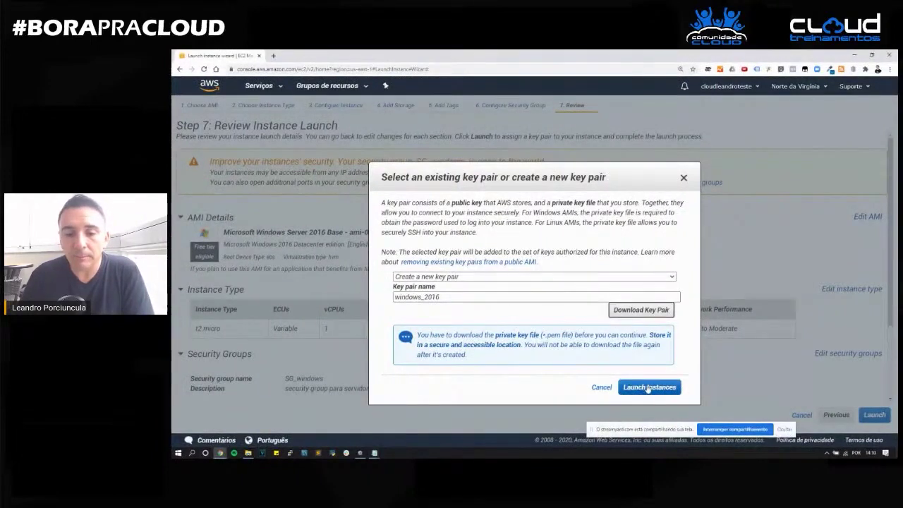
click(646, 385)
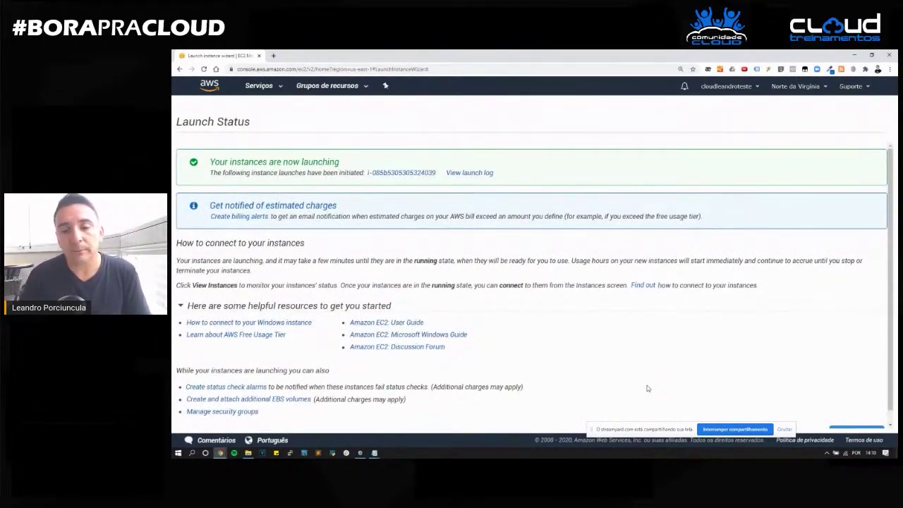
Open the instance list and refresh until the Windows t2.micro shows running with 2/2 checks.
scroll(831, 403, down, 1)
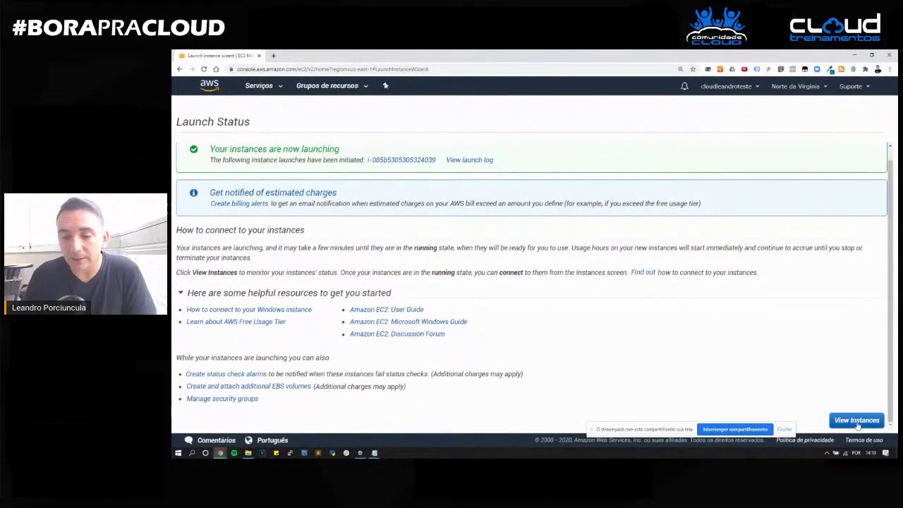
click(850, 421)
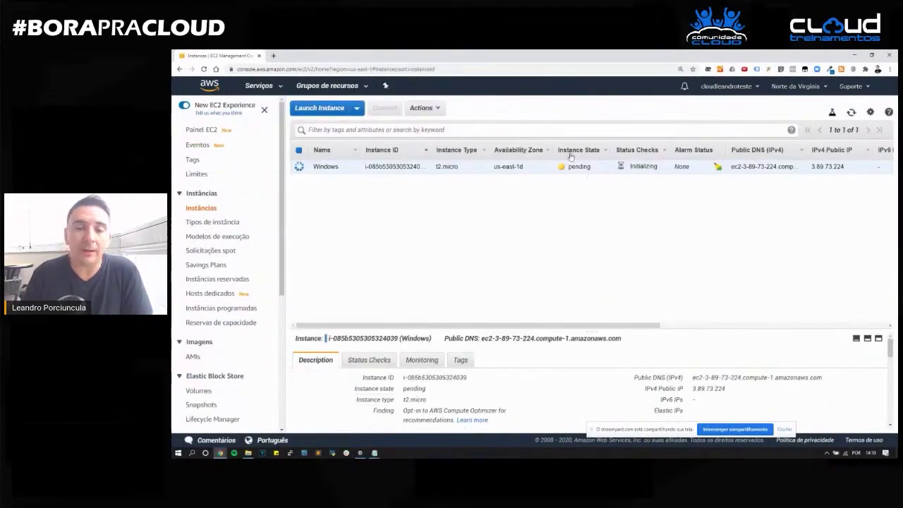
click(851, 114)
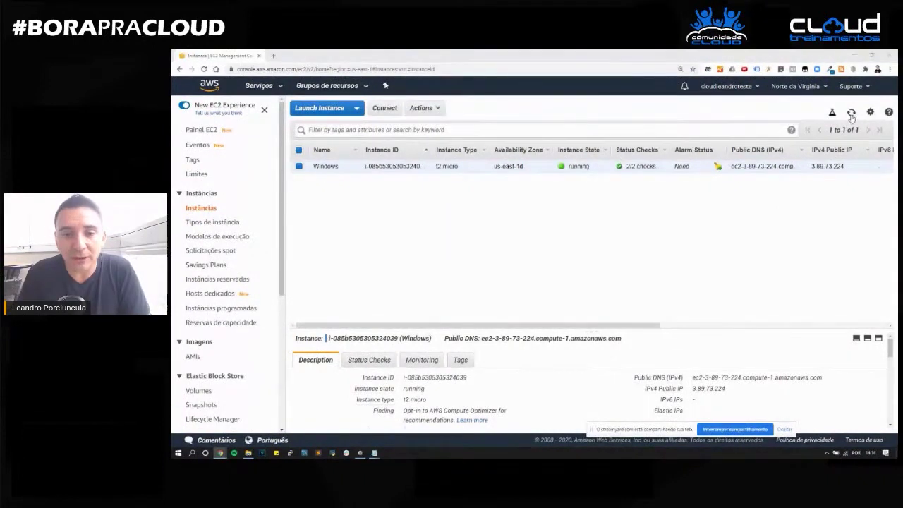
click(851, 113)
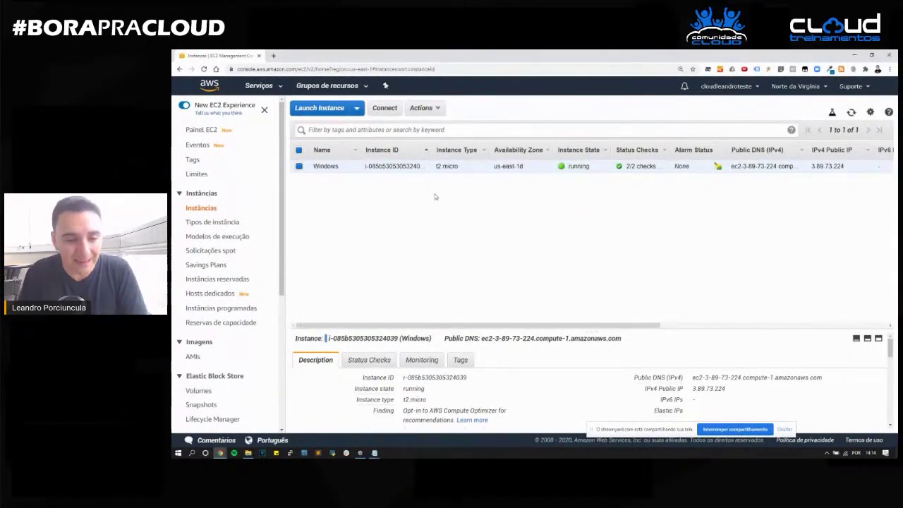
mouse_move(374, 393)
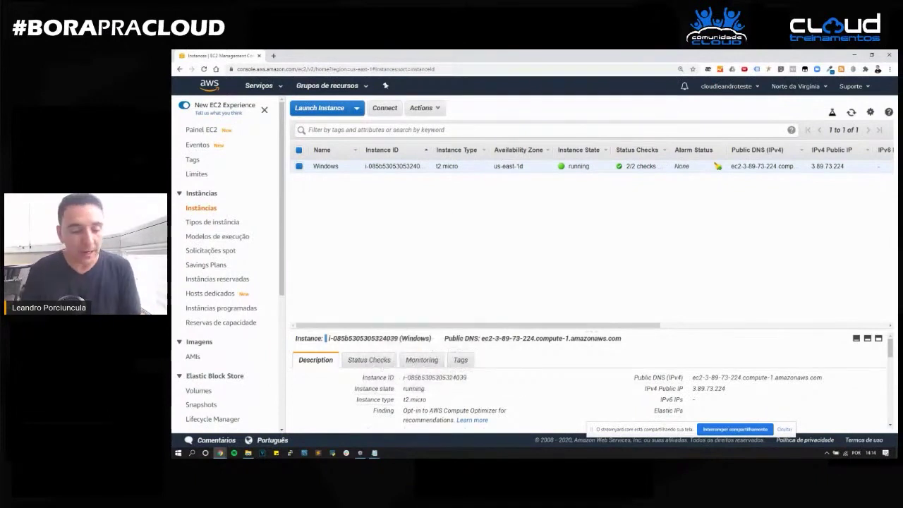
Launch Remote Desktop Connection via the 'ts' search and clear the old computer name.
key(super)
text(ts)
key(Return)
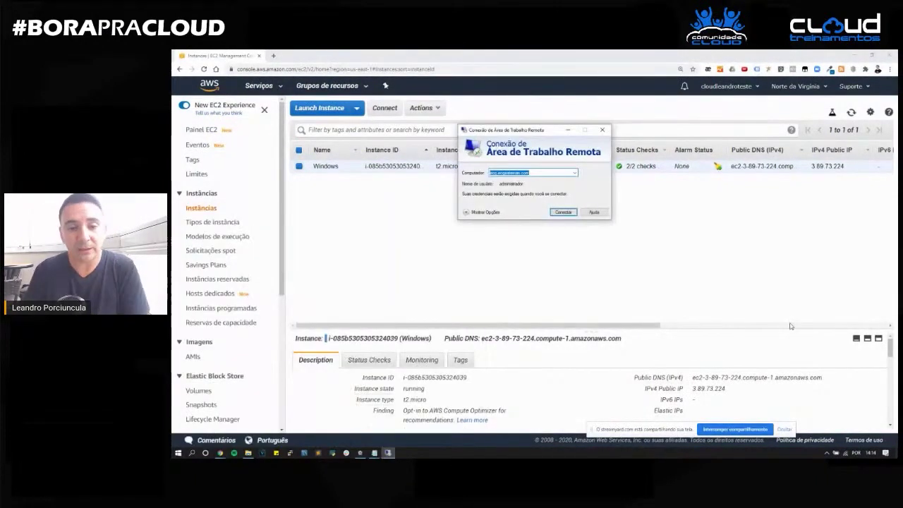
key(BackSpace)
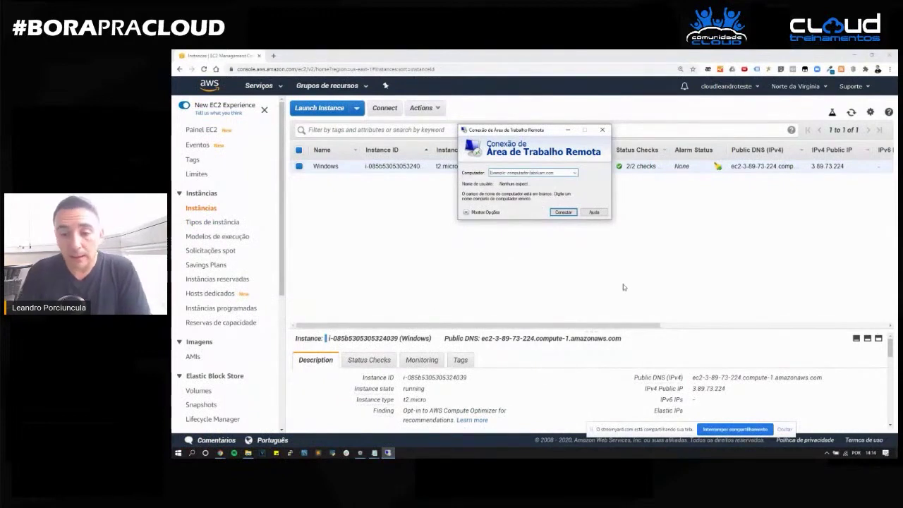
Connect to the instance's copied public DNS, trust the remote computer, and enter user administrator.
scroll(722, 378, down, 1)
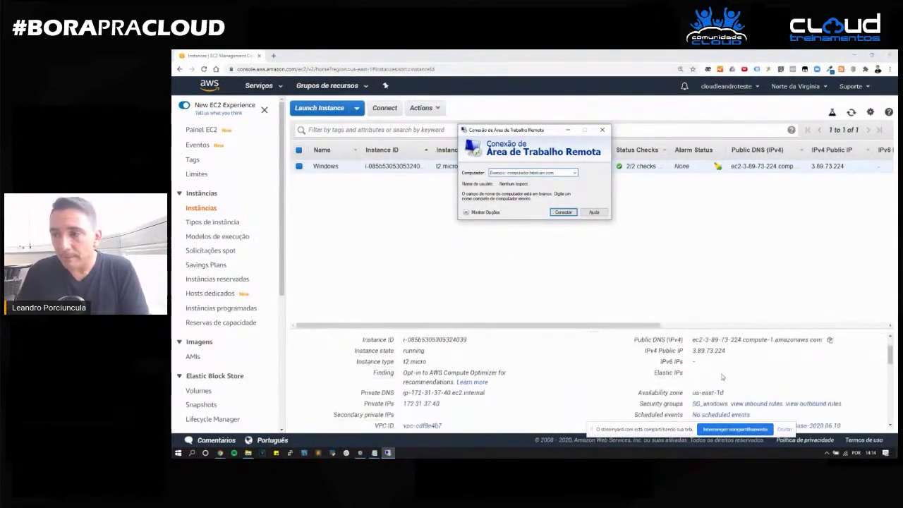
scroll(699, 378, up, 1)
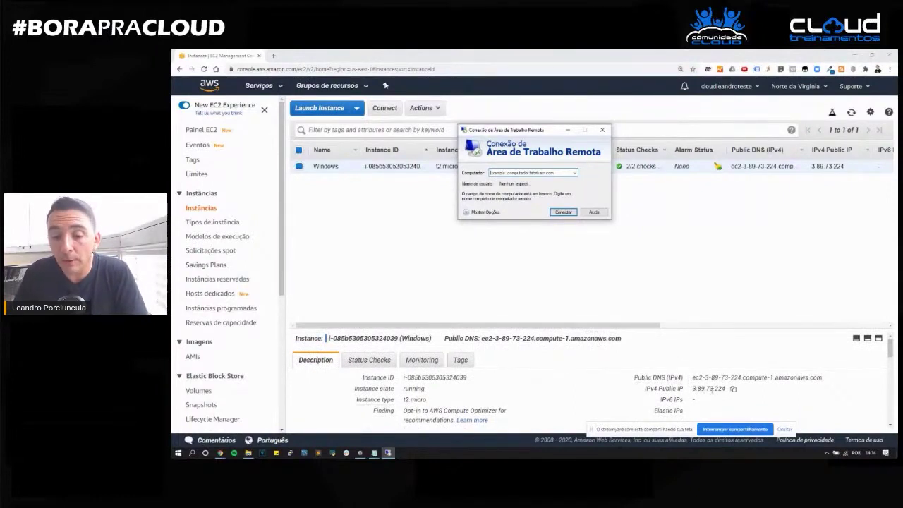
click(829, 379)
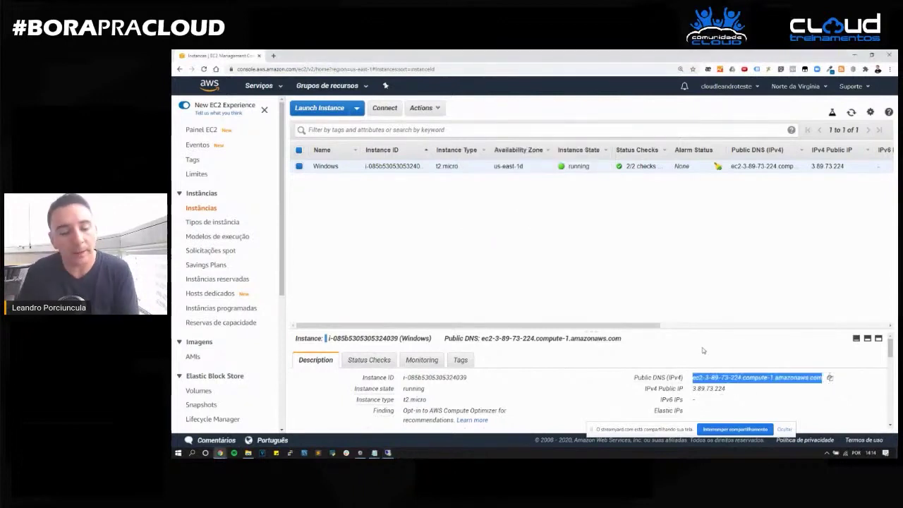
key(alt+Tab)
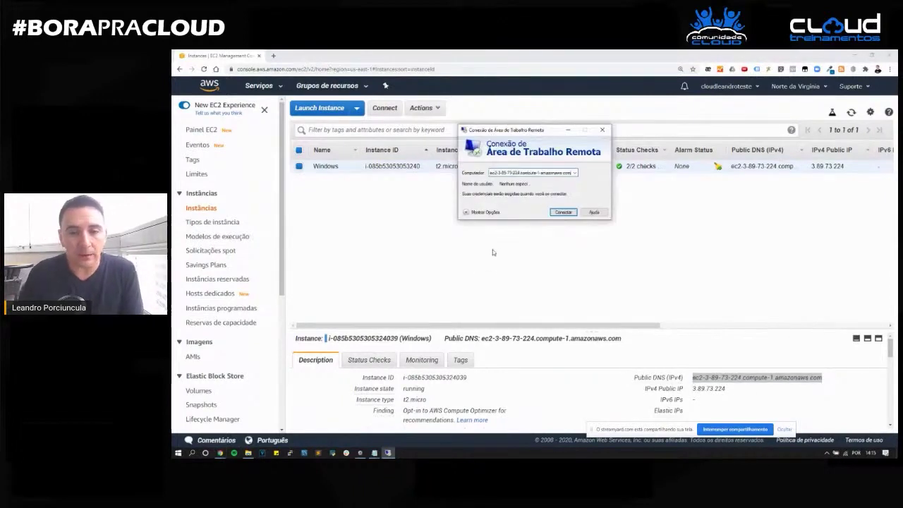
click(563, 213)
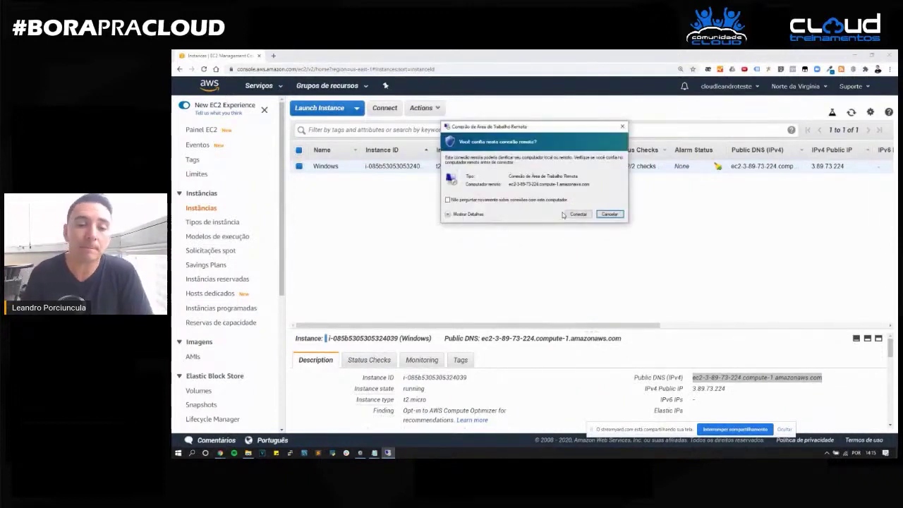
click(567, 214)
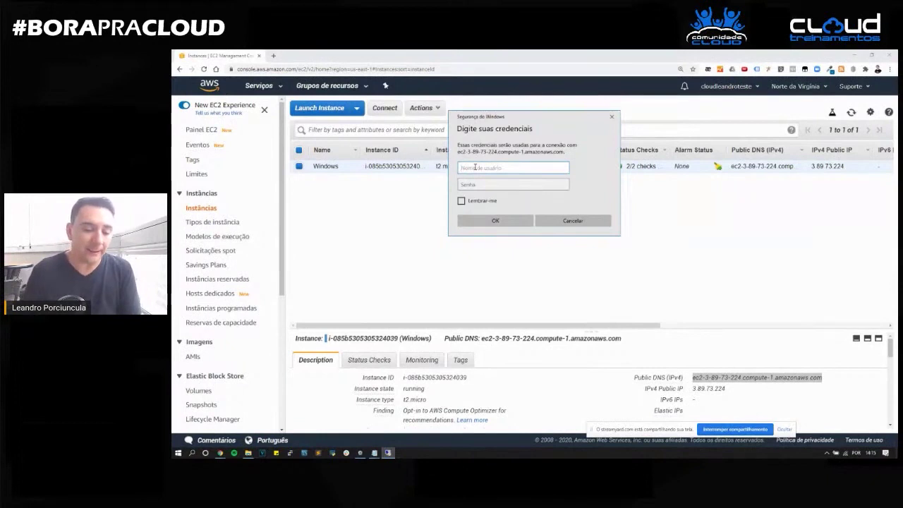
text(admin)
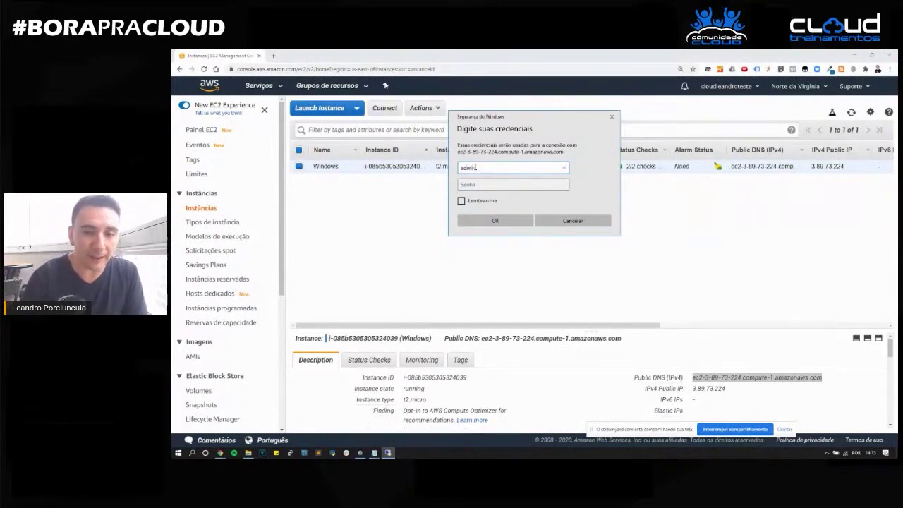
text(istrator)
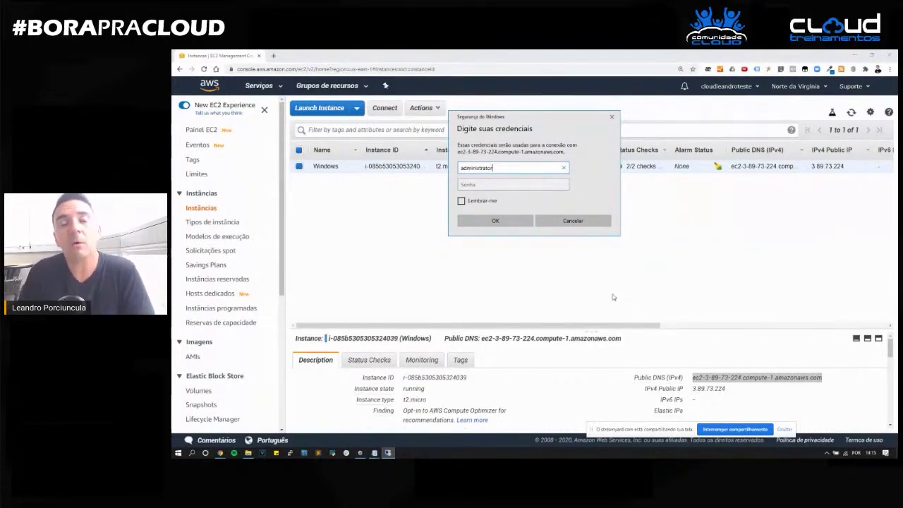
click(465, 220)
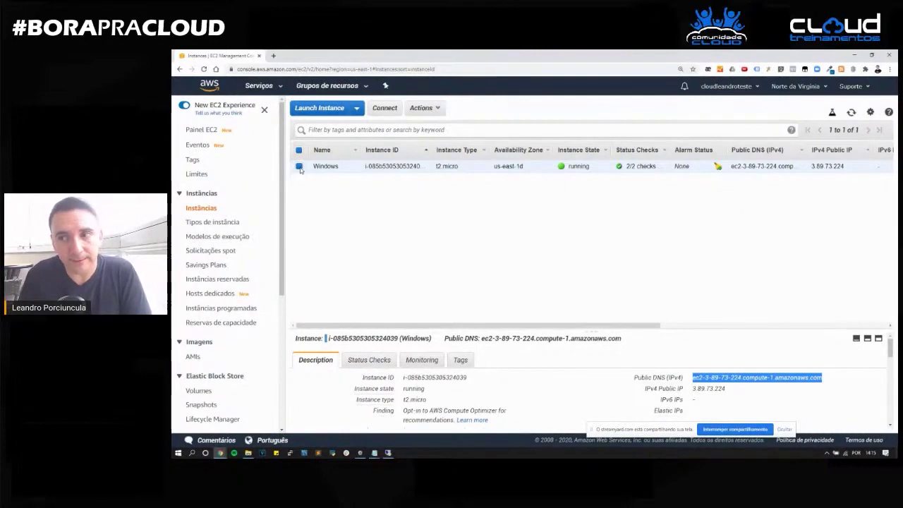
Start Get Windows Password for the instance and copy the windows_2016 private key text from Notepad.
click(438, 112)
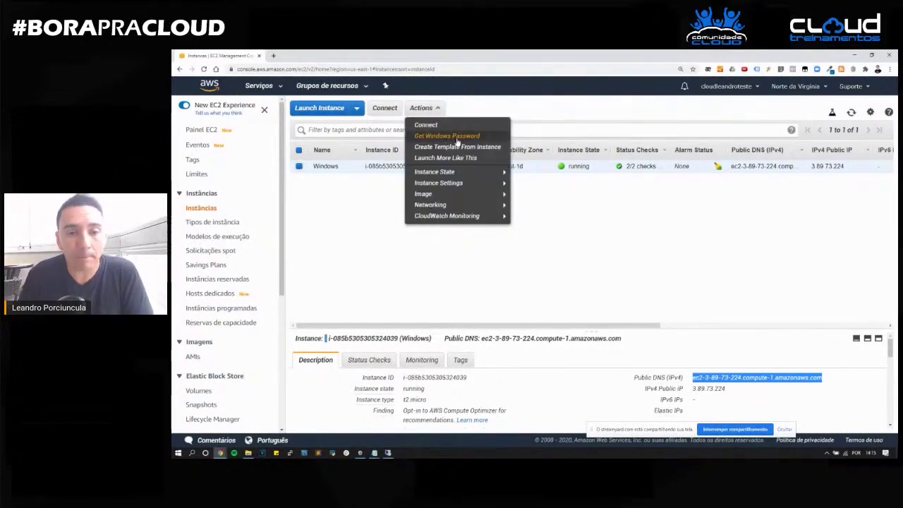
click(457, 138)
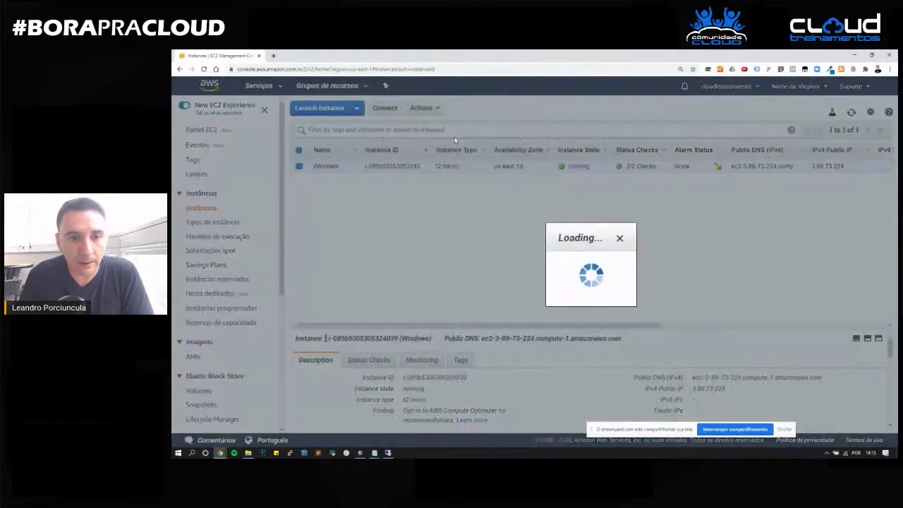
drag(605, 146, 542, 124)
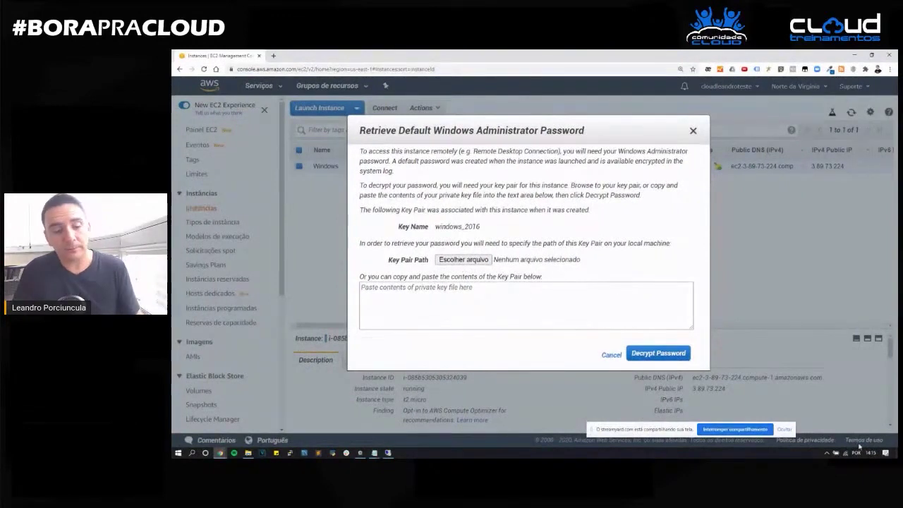
key(alt+Tab)
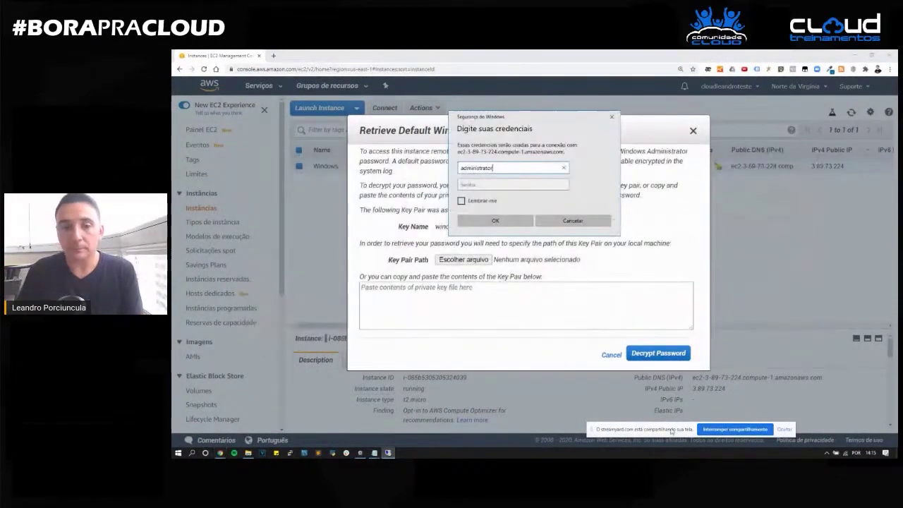
key(alt+Tab)
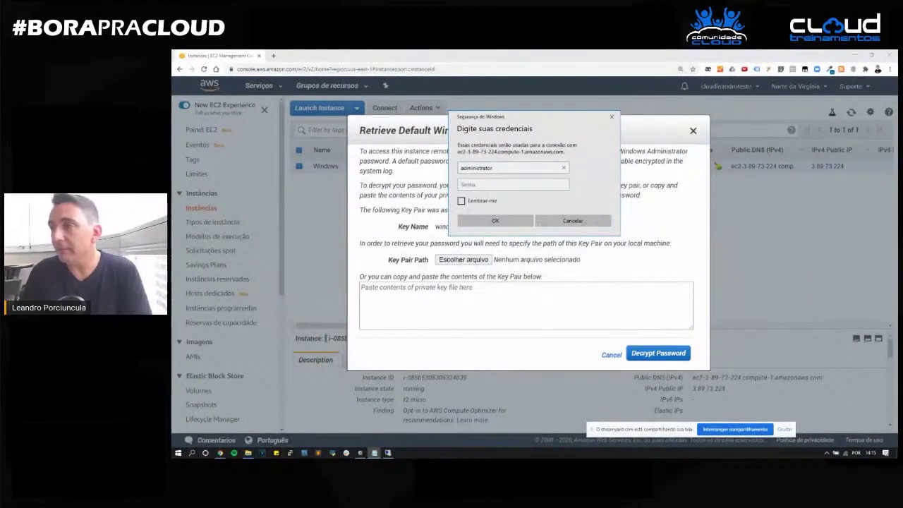
key(alt+Tab)
drag(615, 175, 408, 129)
drag(332, 302, 233, 140)
right_click(290, 202)
click(328, 226)
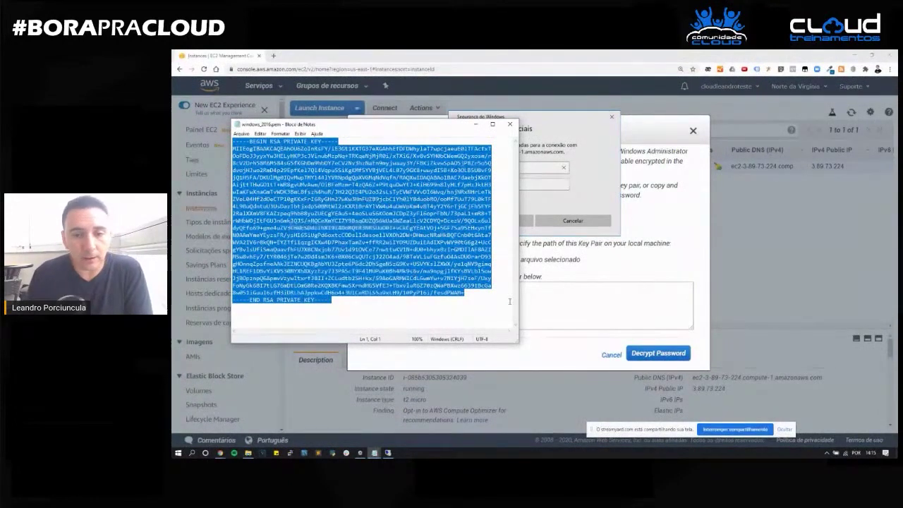
Paste the key, decrypt the administrator password, and copy the decrypted password.
click(564, 308)
key(ctrl+v)
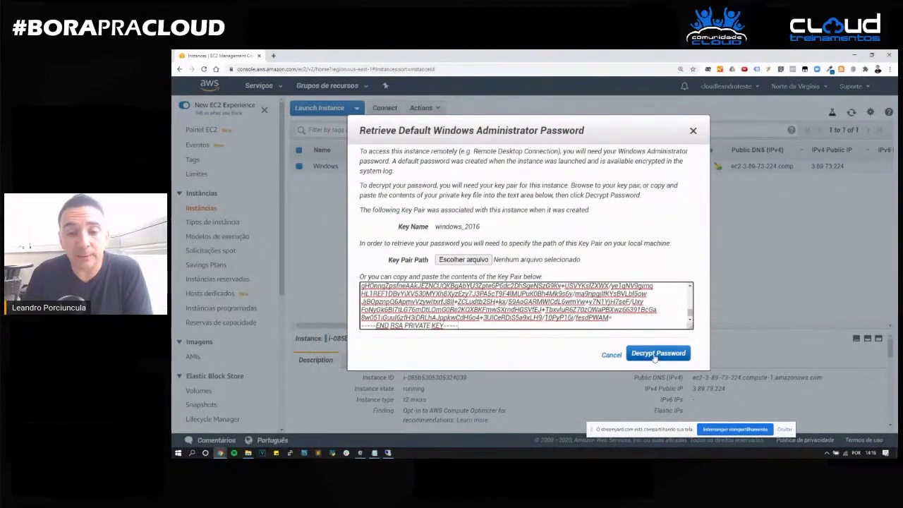
click(655, 356)
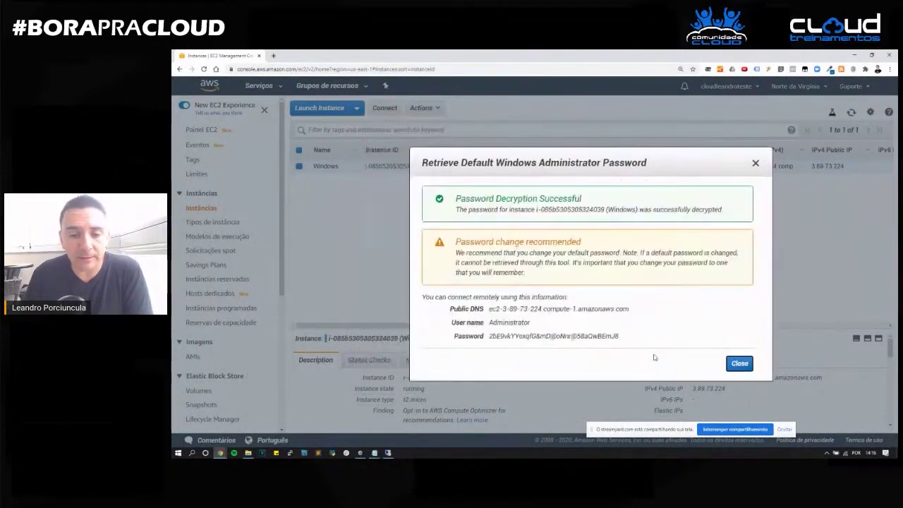
click(624, 337)
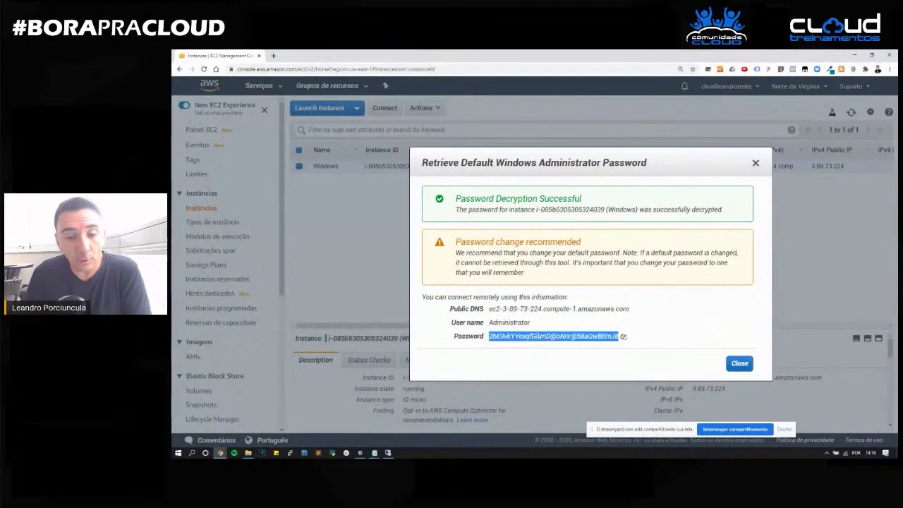
key(Escape)
key(alt+Tab)
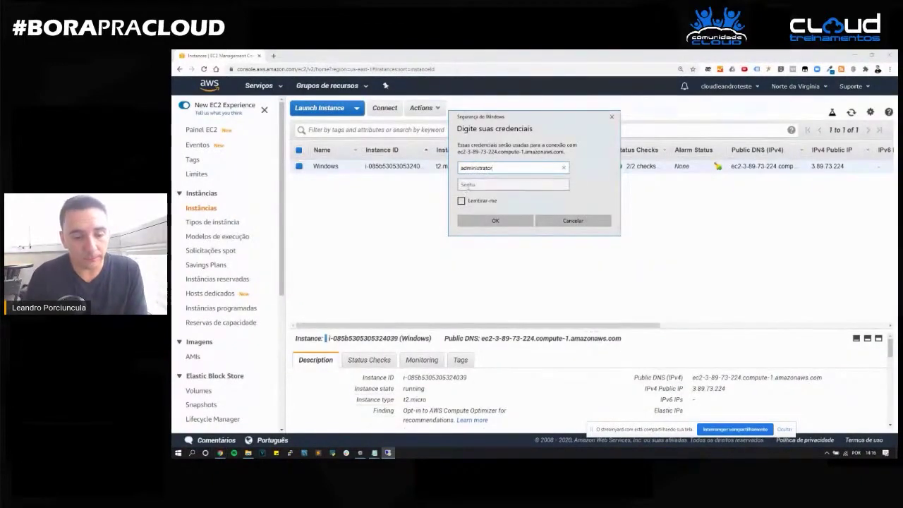
Paste the copied password into the Senha field and connect as administrator.
click(467, 186)
key(ctrl+v)
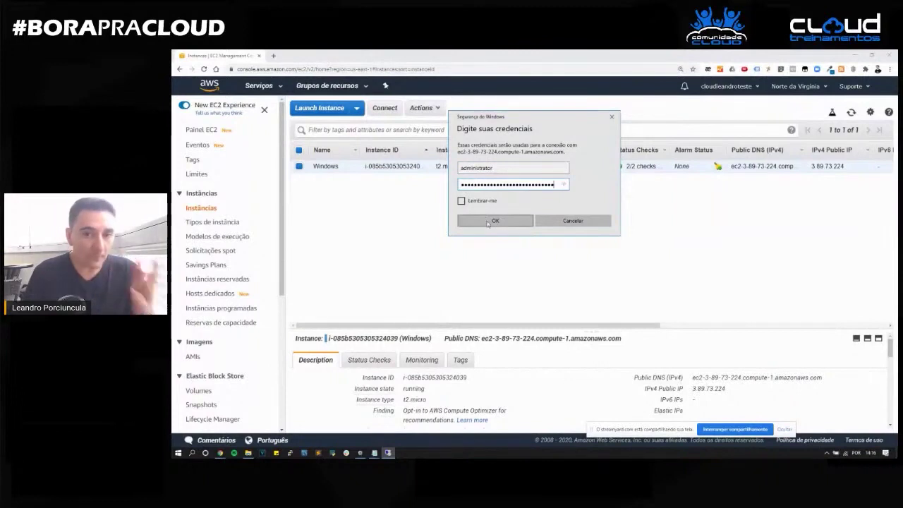
click(488, 220)
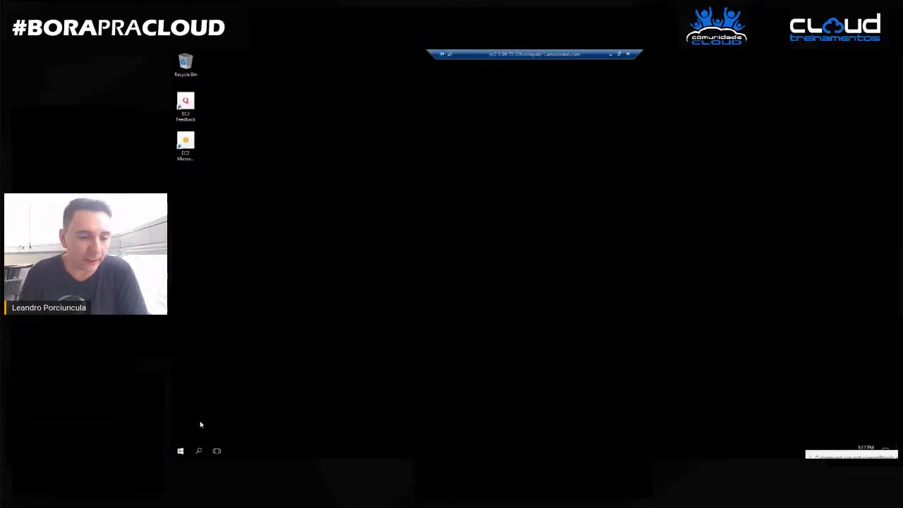
Dismiss the Start menu and answer Yes to the Networks discovery prompt on the remote server.
key(super)
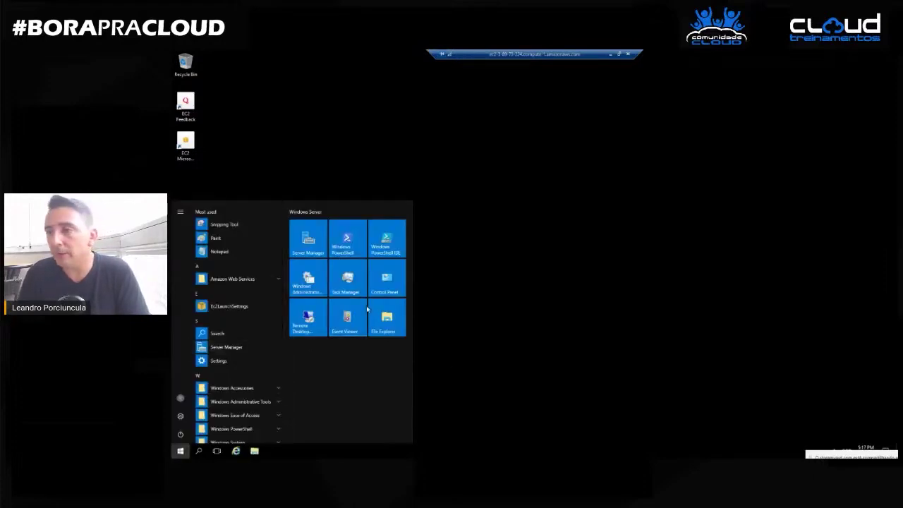
click(484, 215)
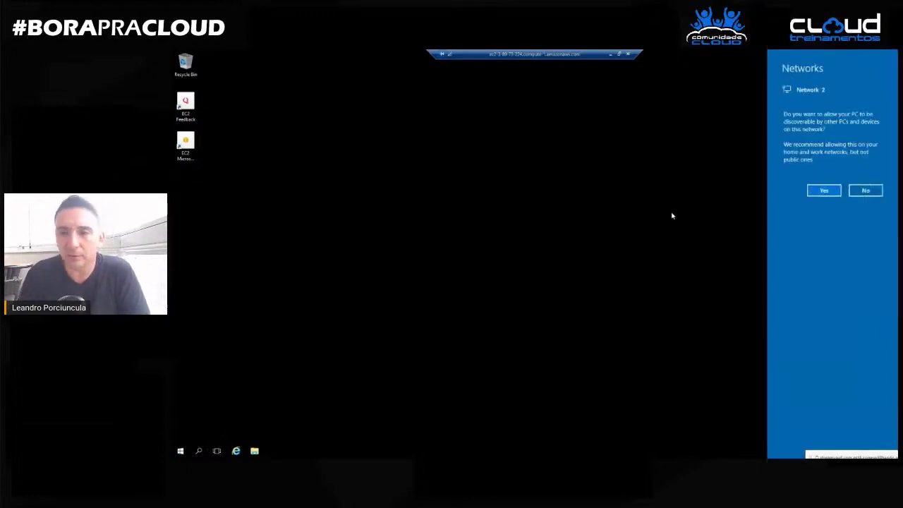
click(823, 191)
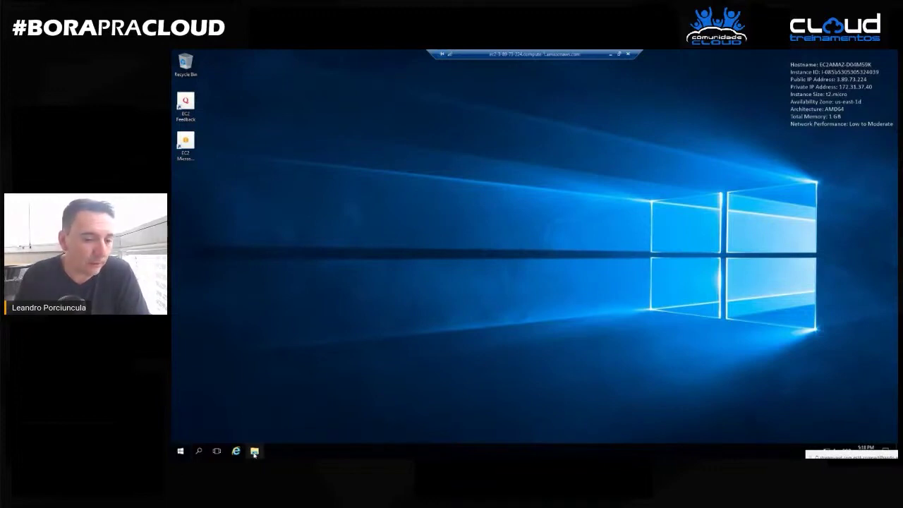
Open File Explorer, then use Win+Pause to show the server's System information window.
click(254, 454)
key(super+Pause)
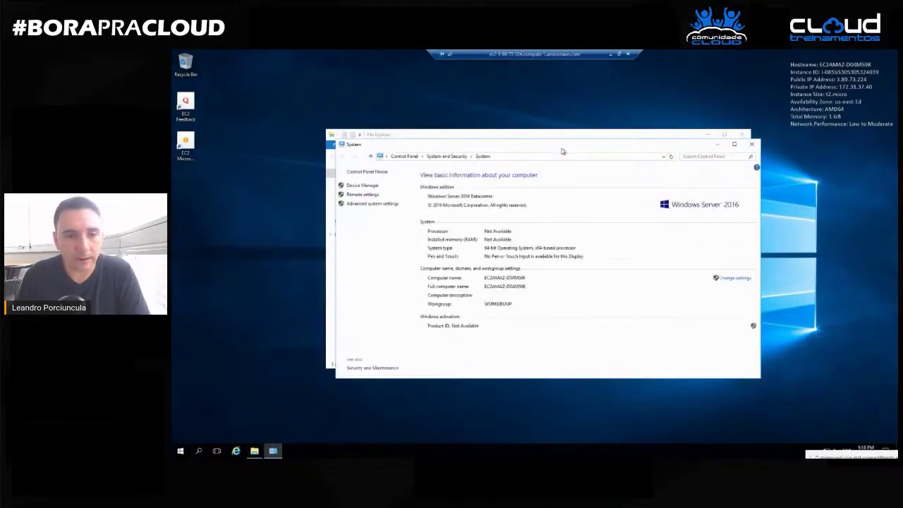